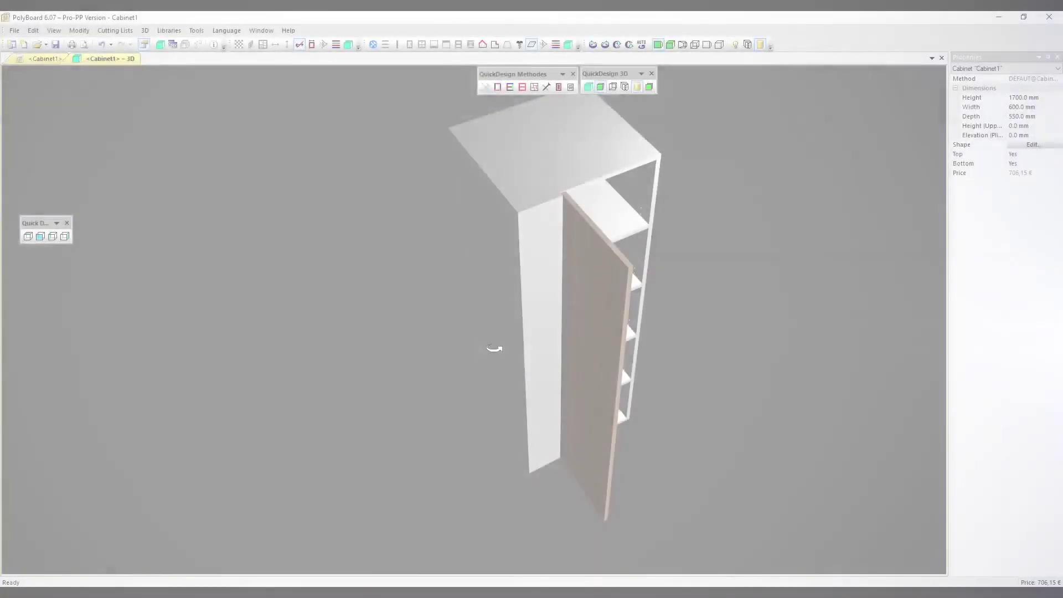
Orbit and zoom to look down on the cabinet, then hide its open door.
{"action": "scroll", "coordinate": [494, 348], "scroll_direction": "down", "scroll_amount": 2}
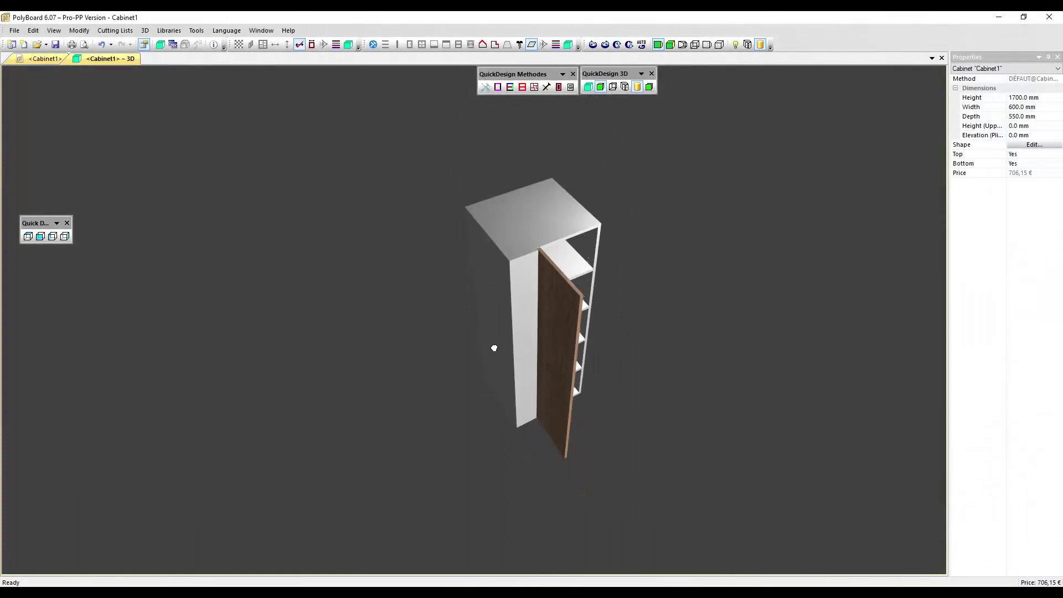
{"action": "left_click_drag", "start_coordinate": [493, 348], "coordinate": [413, 320]}
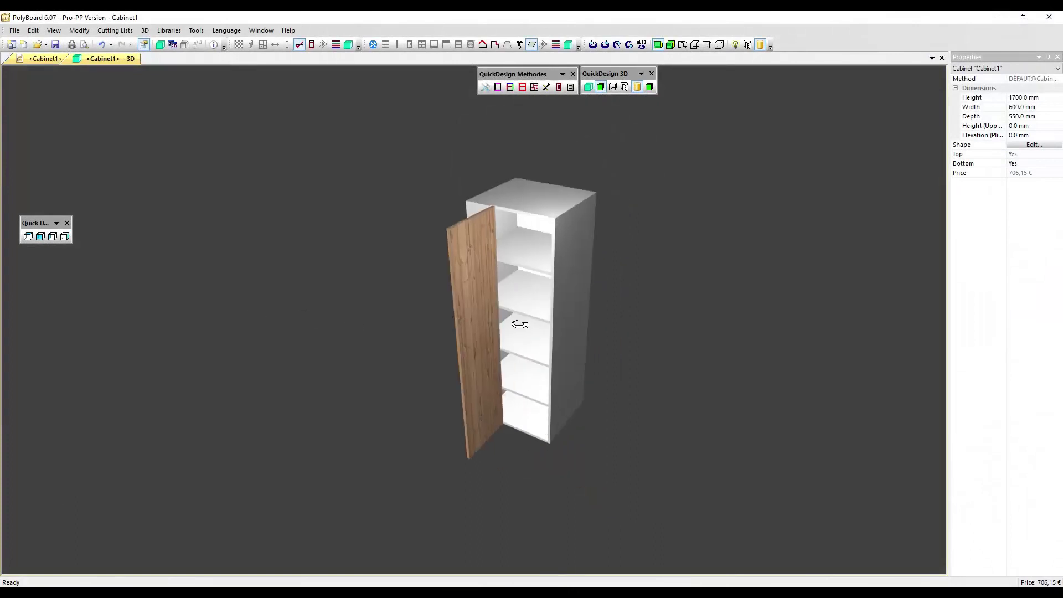
{"action": "scroll", "coordinate": [520, 324], "scroll_direction": "up", "scroll_amount": 3}
{"action": "left_click_drag", "start_coordinate": [520, 325], "coordinate": [601, 371]}
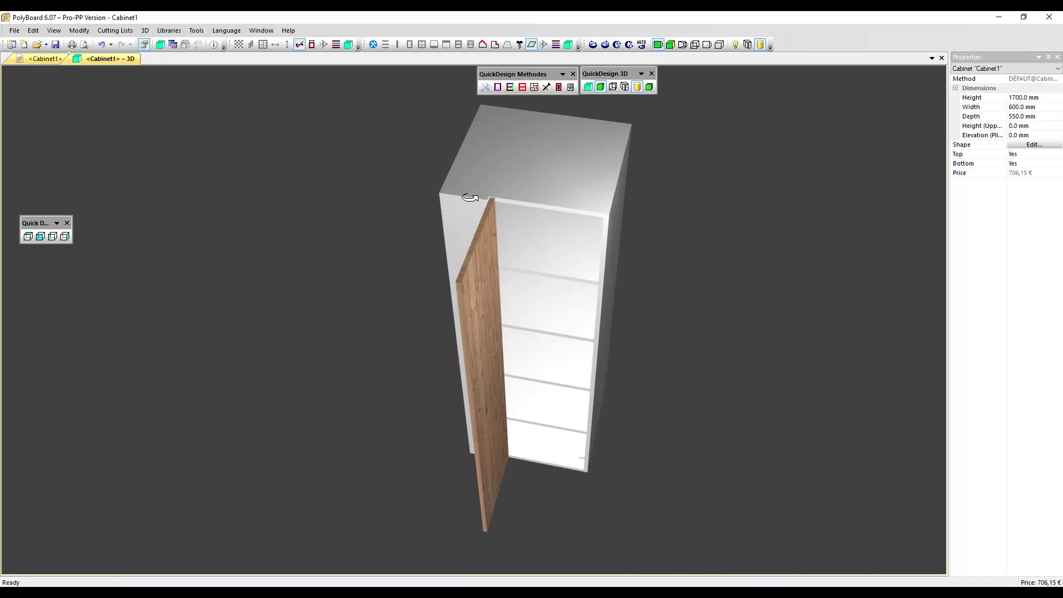
{"action": "left_click", "coordinate": [625, 87]}
Show the cabinet with its wooden door closed flush and inspect the door's top edge.
{"action": "left_click_drag", "start_coordinate": [559, 240], "coordinate": [520, 223]}
{"action": "scroll", "coordinate": [520, 224], "scroll_direction": "up", "scroll_amount": 3}
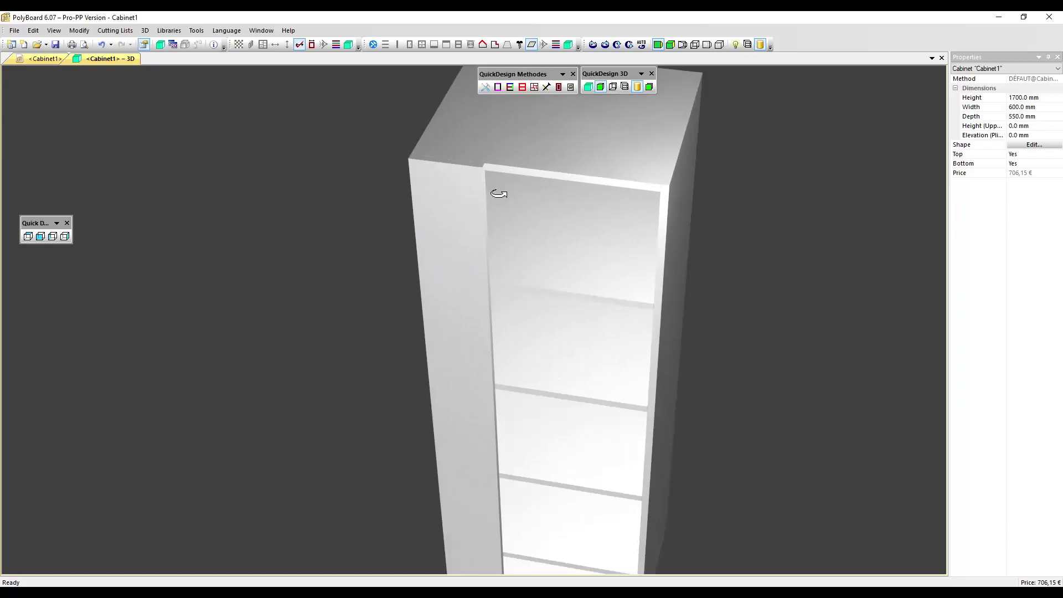
{"action": "scroll", "coordinate": [498, 193], "scroll_direction": "down", "scroll_amount": 3}
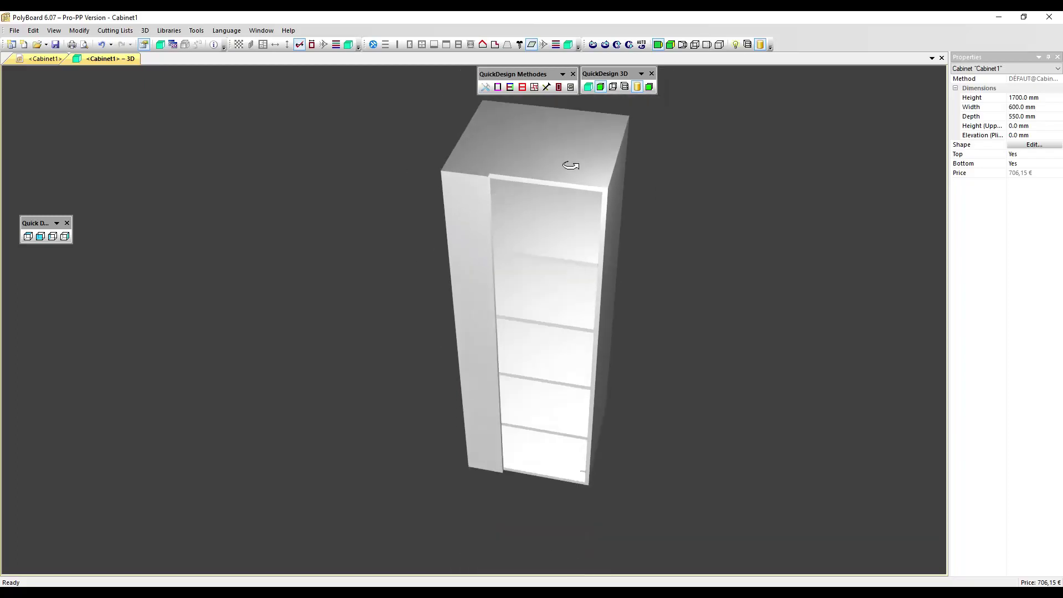
{"action": "left_click", "coordinate": [625, 87]}
{"action": "left_click_drag", "start_coordinate": [526, 230], "coordinate": [554, 214]}
{"action": "scroll", "coordinate": [515, 177], "scroll_direction": "up", "scroll_amount": 3}
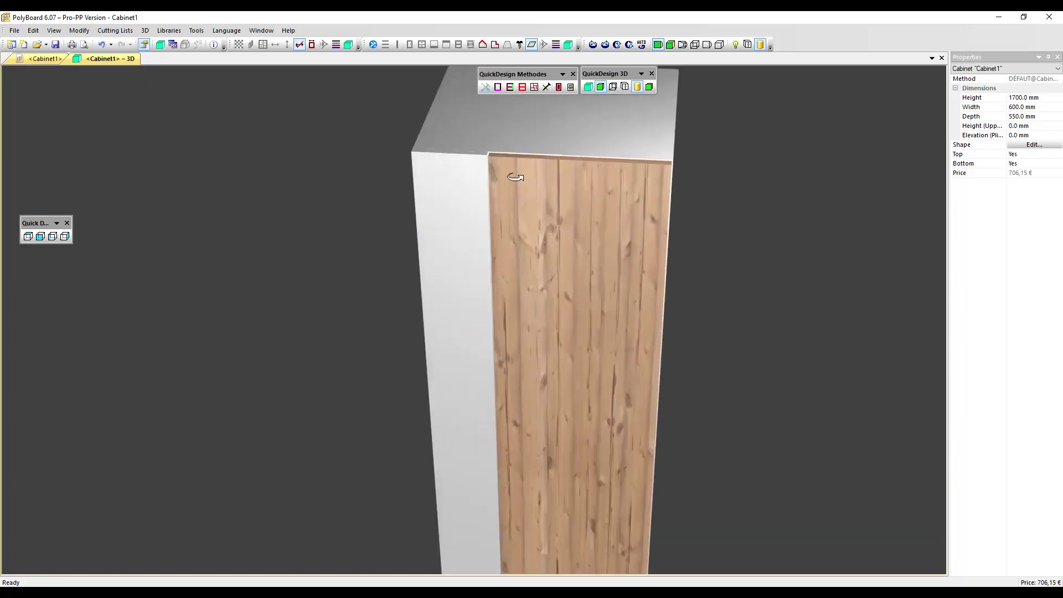
{"action": "scroll", "coordinate": [515, 177], "scroll_direction": "up", "scroll_amount": 1}
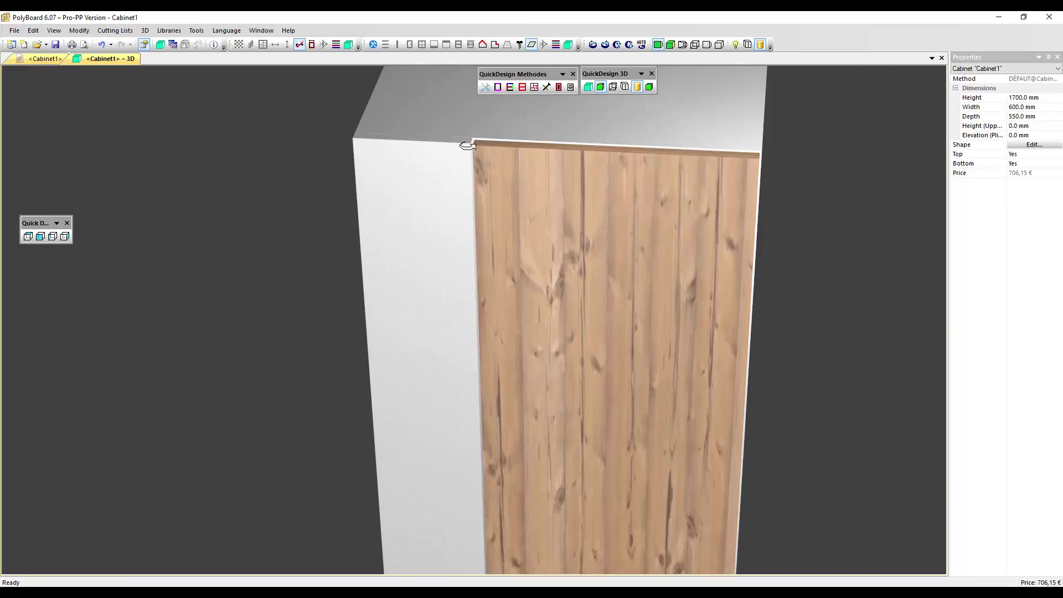
{"action": "left_click_drag", "start_coordinate": [468, 146], "coordinate": [481, 217]}
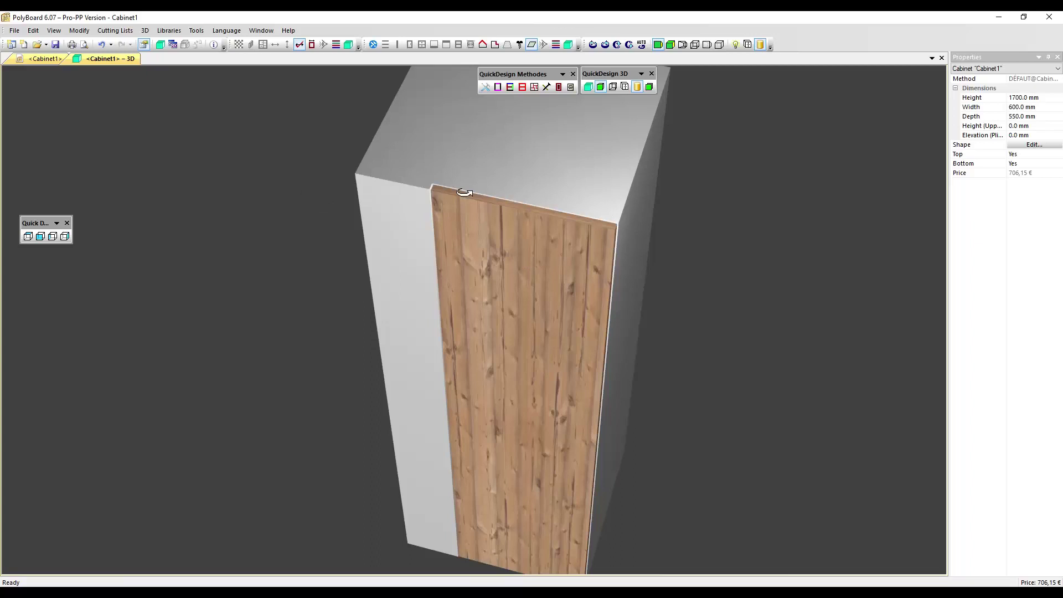
{"action": "left_click_drag", "start_coordinate": [407, 221], "coordinate": [587, 218]}
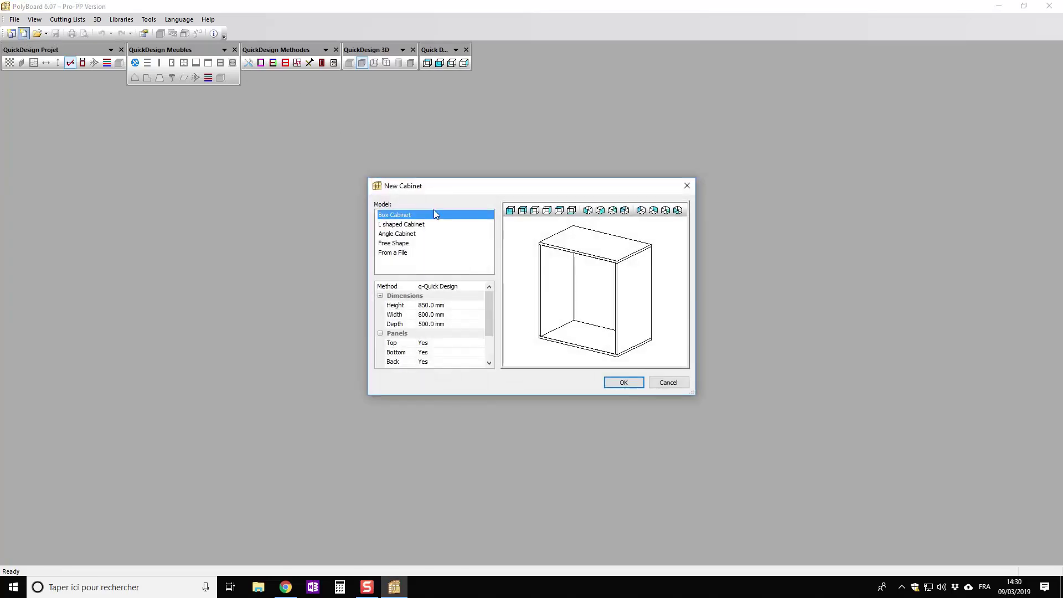
Pick the Free Shape model and open its shape editor with the default rectangle.
{"action": "left_click", "coordinate": [402, 245]}
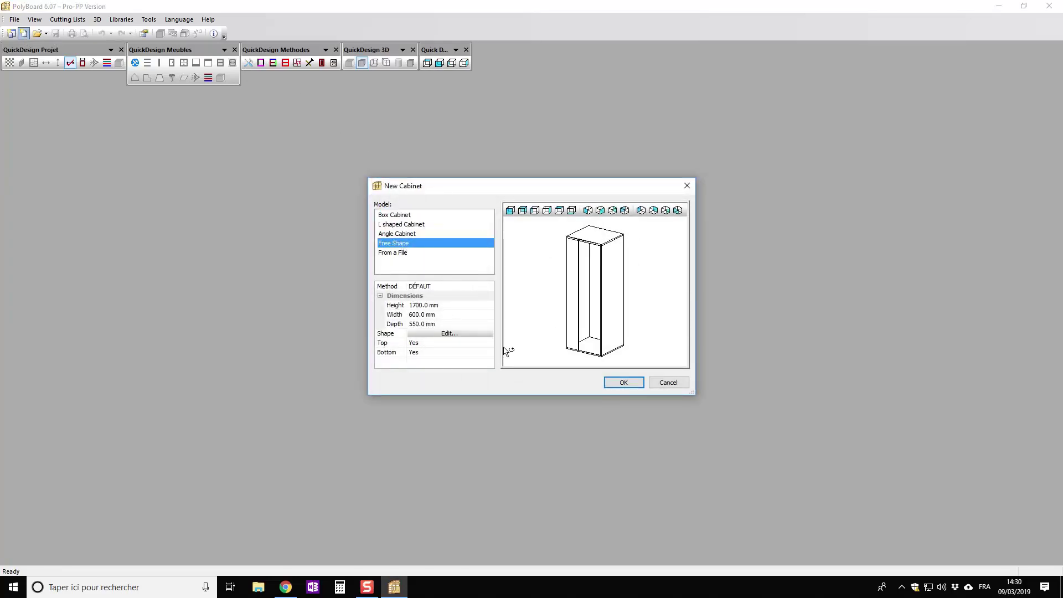
{"action": "left_click", "coordinate": [463, 336]}
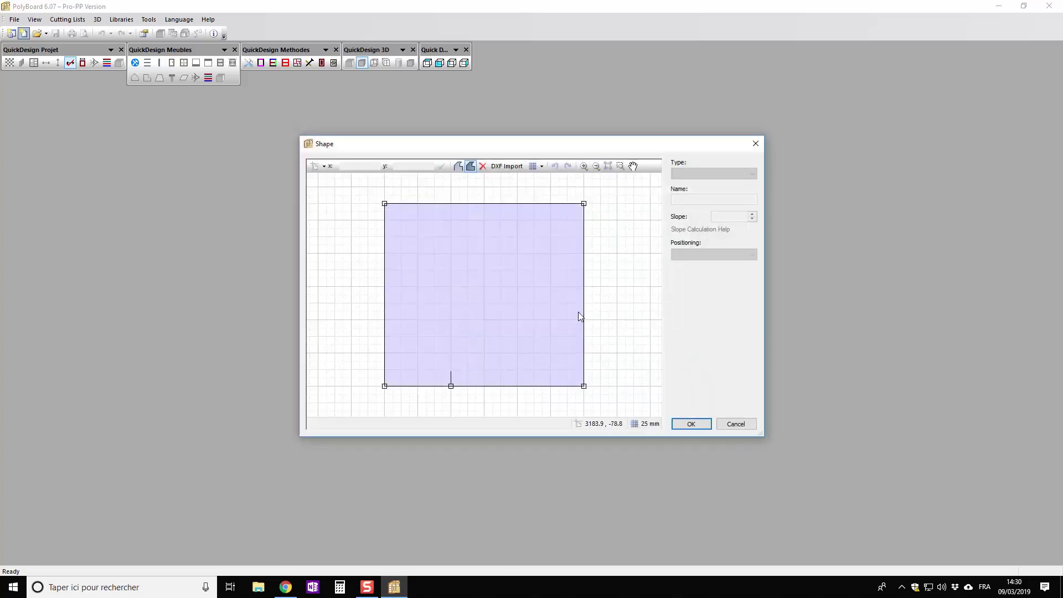
Clear the default rectangle and draw a 550 mm vertical left side in Relative Angle mode.
{"action": "left_click", "coordinate": [483, 166]}
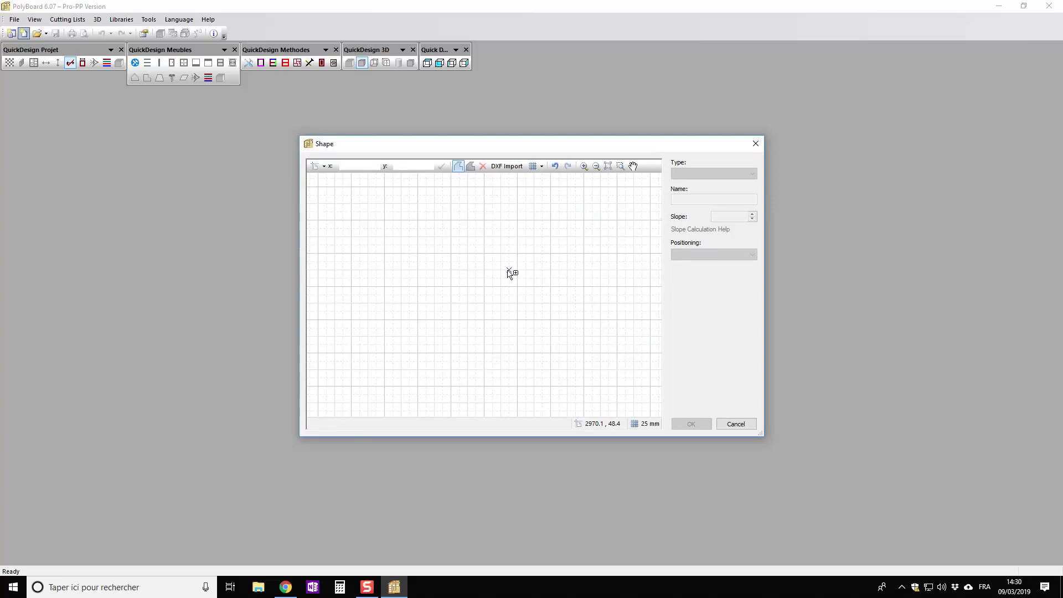
{"action": "left_click", "coordinate": [384, 354]}
{"action": "left_click", "coordinate": [385, 196]}
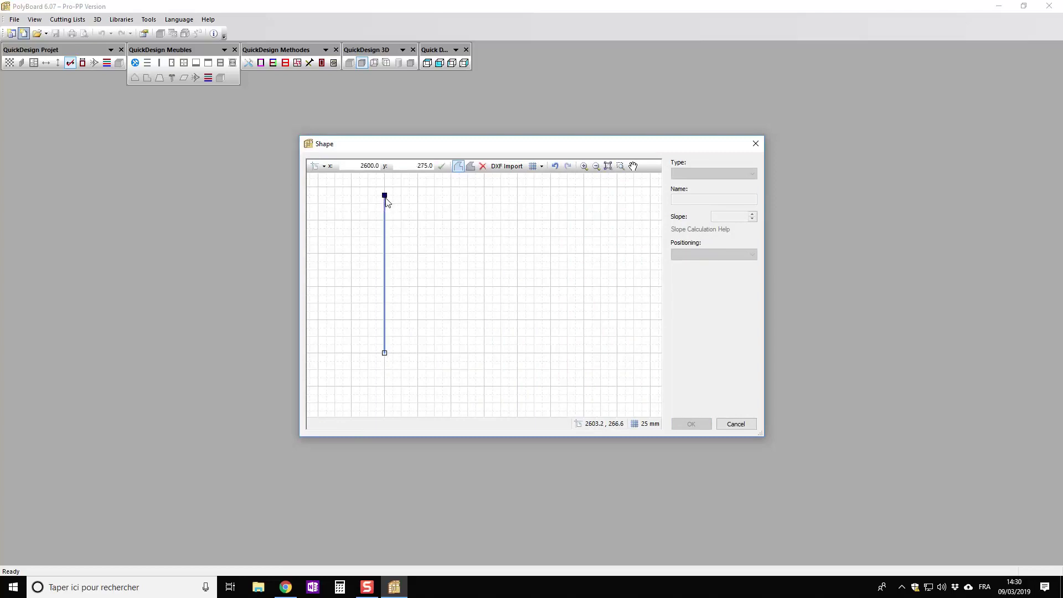
{"action": "left_click", "coordinate": [325, 166]}
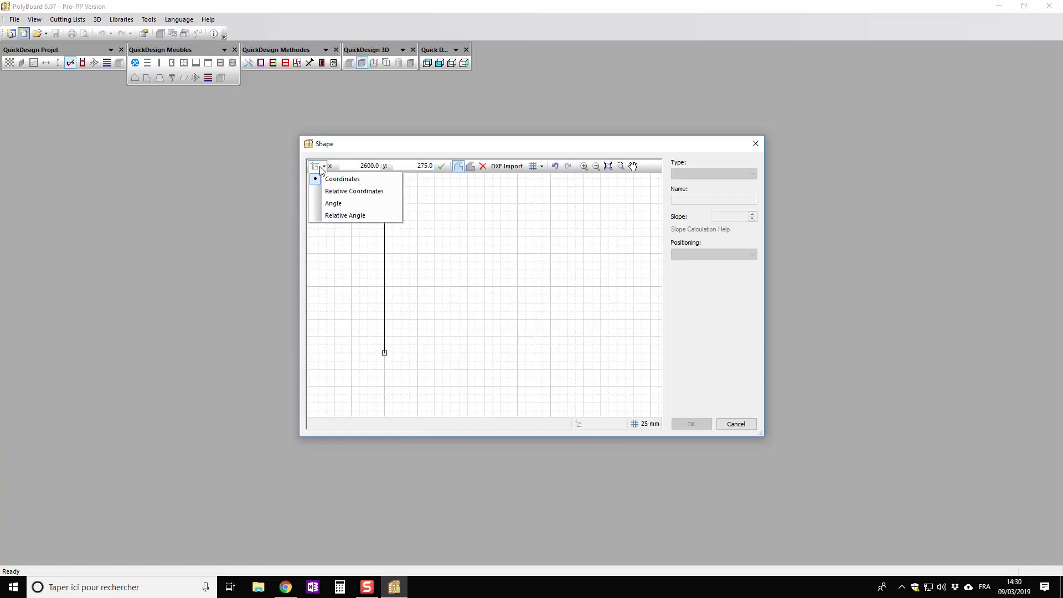
{"action": "left_click", "coordinate": [328, 215]}
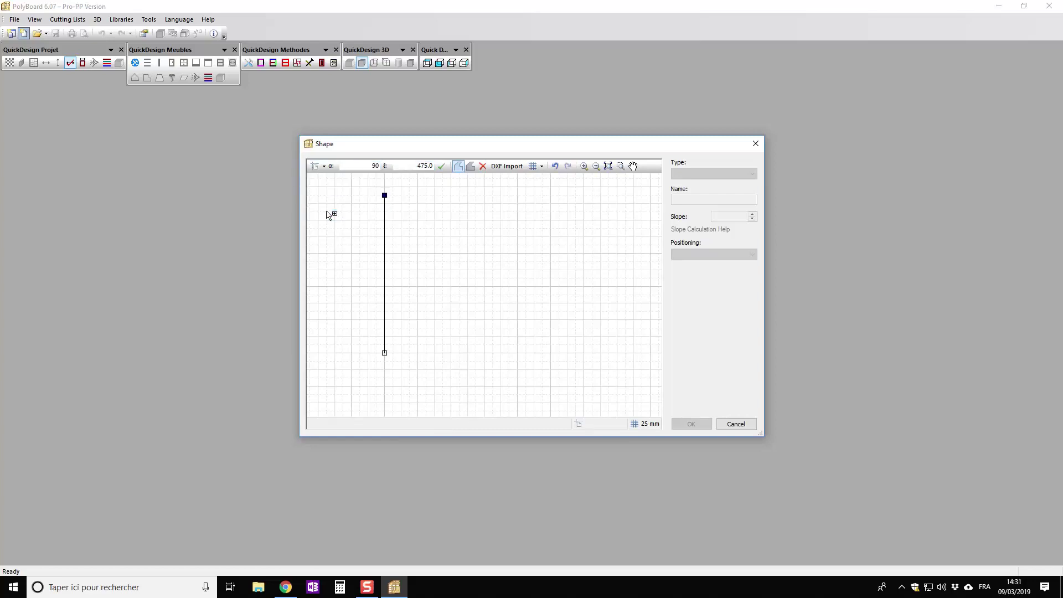
{"action": "left_click", "coordinate": [427, 166]}
{"action": "type", "text": "550"}
{"action": "left_click", "coordinate": [442, 166]}
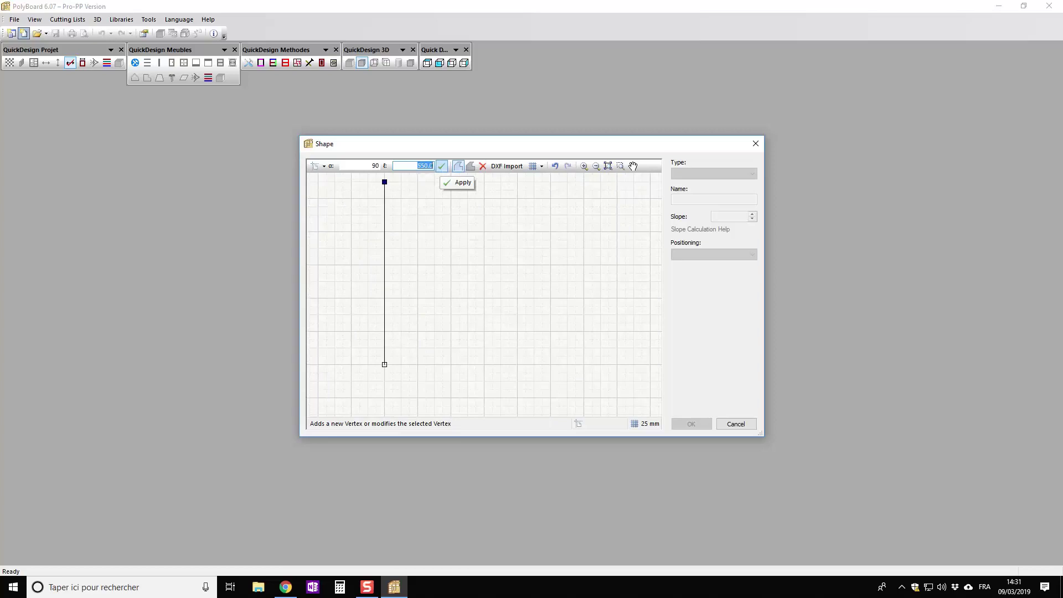
Add a 600 mm top edge to the outline.
{"action": "middle_click_drag", "start_coordinate": [448, 223], "coordinate": [430, 259]}
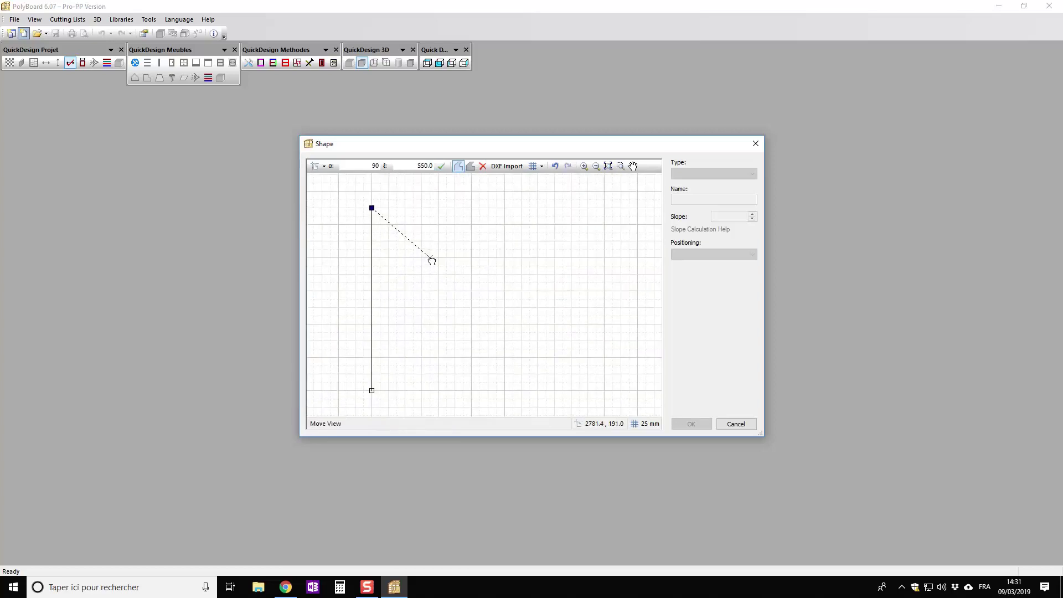
{"action": "left_click", "coordinate": [521, 207]}
{"action": "double_click", "coordinate": [413, 166]}
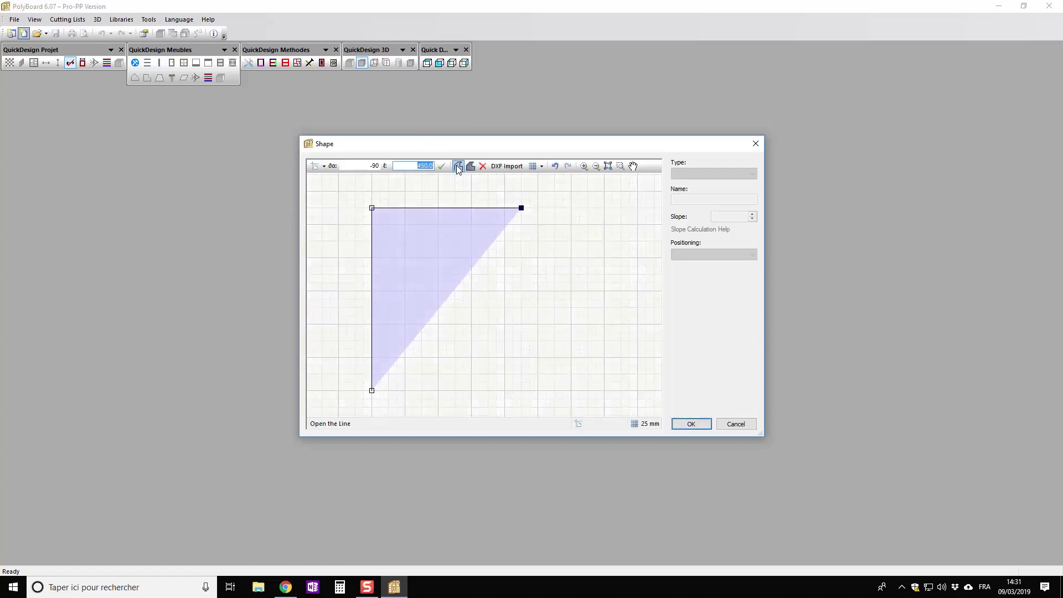
{"action": "type", "text": "600"}
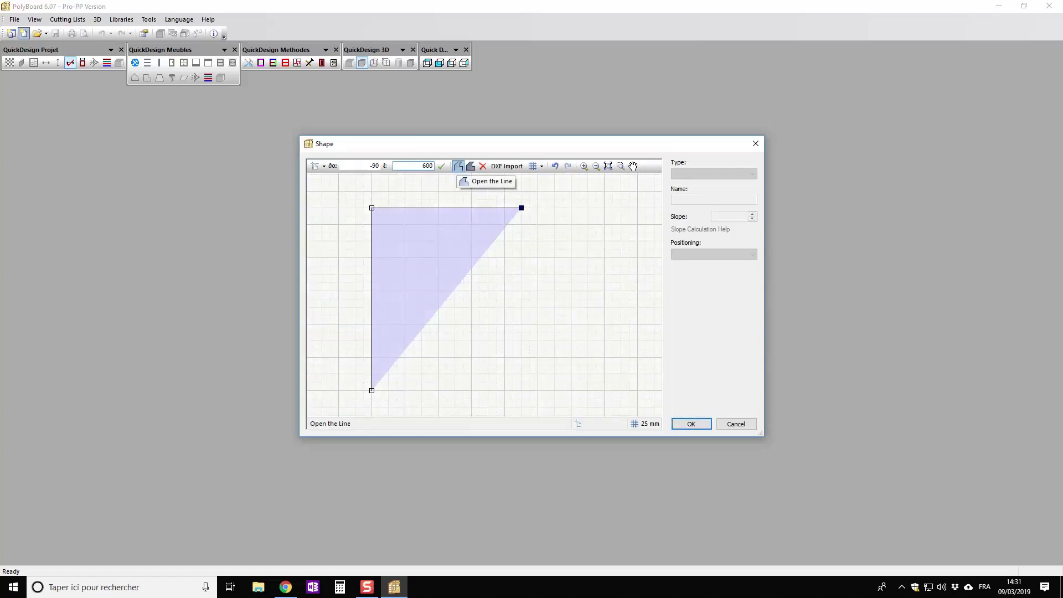
{"action": "left_click", "coordinate": [442, 167]}
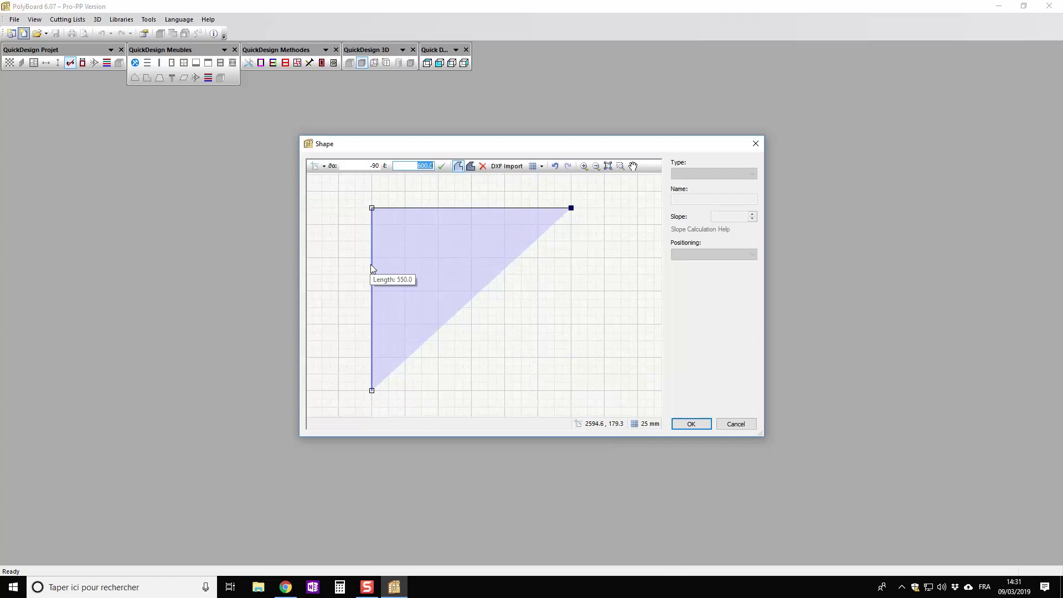
Close the outline with a bottom-edge vertex and select the 200 mm left bottom segment.
{"action": "left_click", "coordinate": [571, 391]}
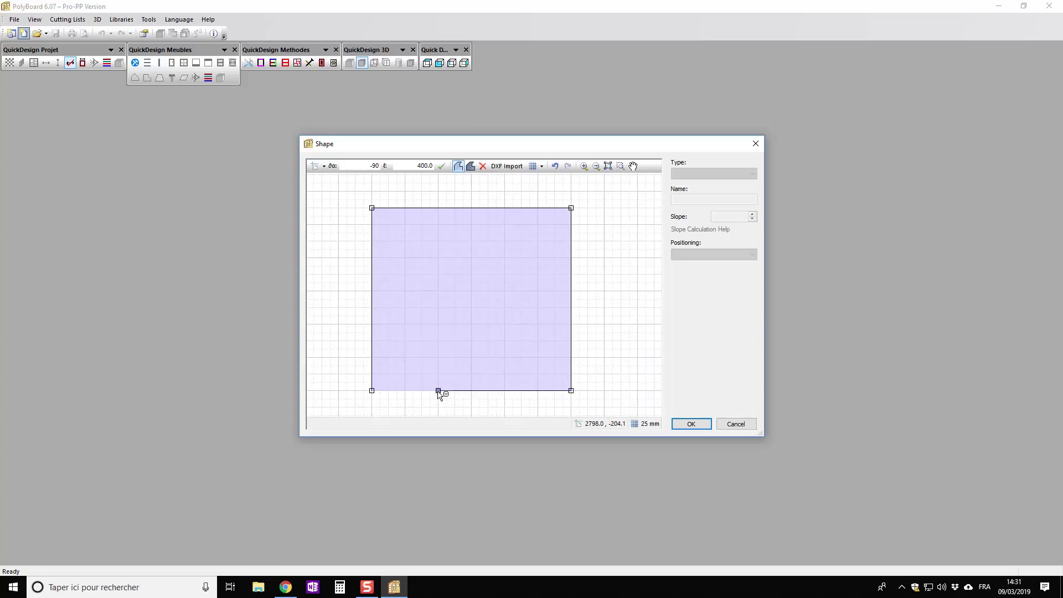
{"action": "mouse_move", "coordinate": [439, 393]}
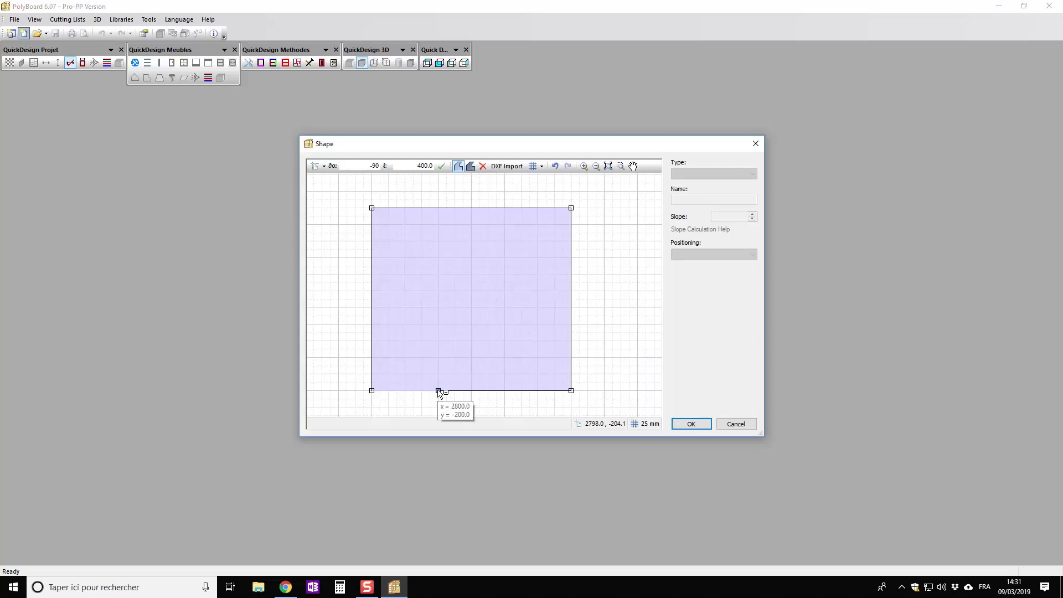
{"action": "left_click", "coordinate": [439, 392]}
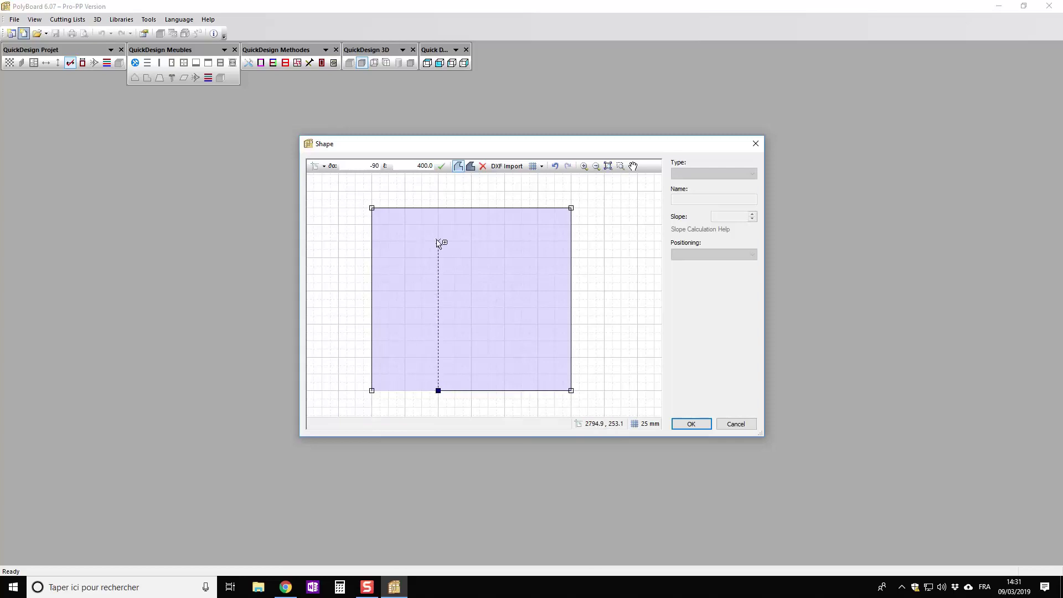
{"action": "left_click", "coordinate": [470, 166]}
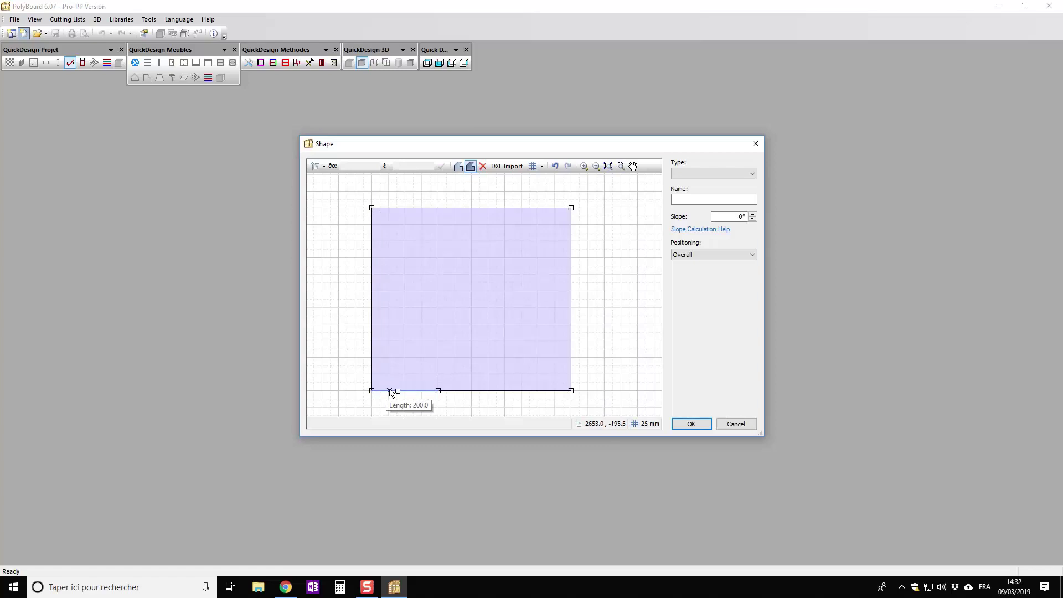
{"action": "left_click", "coordinate": [410, 391]}
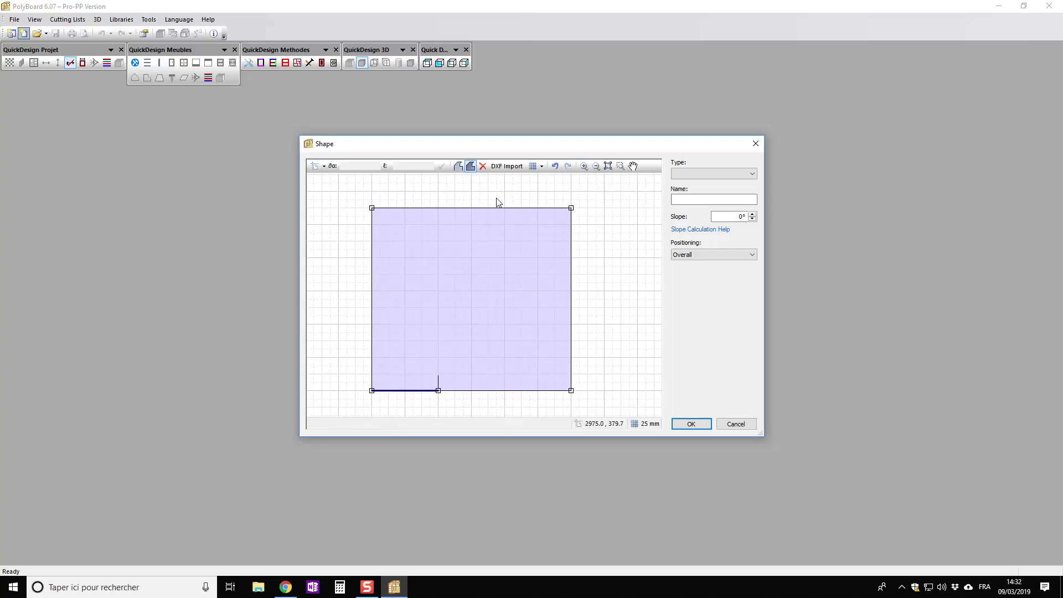
Type the top edge as Back, the right edge as Side, and the bottom-right segment as Frontage.
{"action": "left_click", "coordinate": [539, 208]}
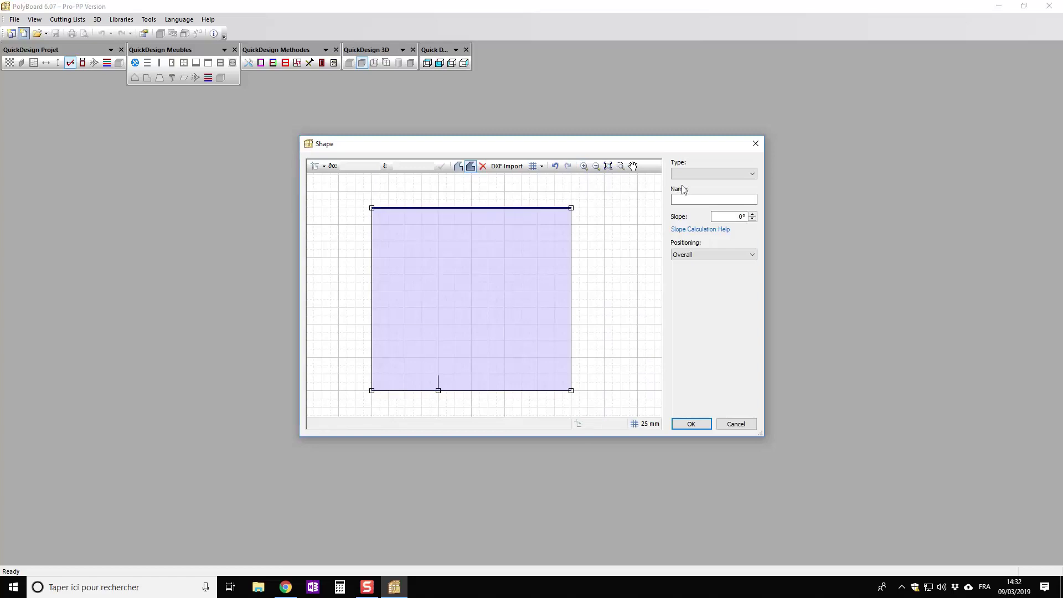
{"action": "left_click", "coordinate": [728, 174]}
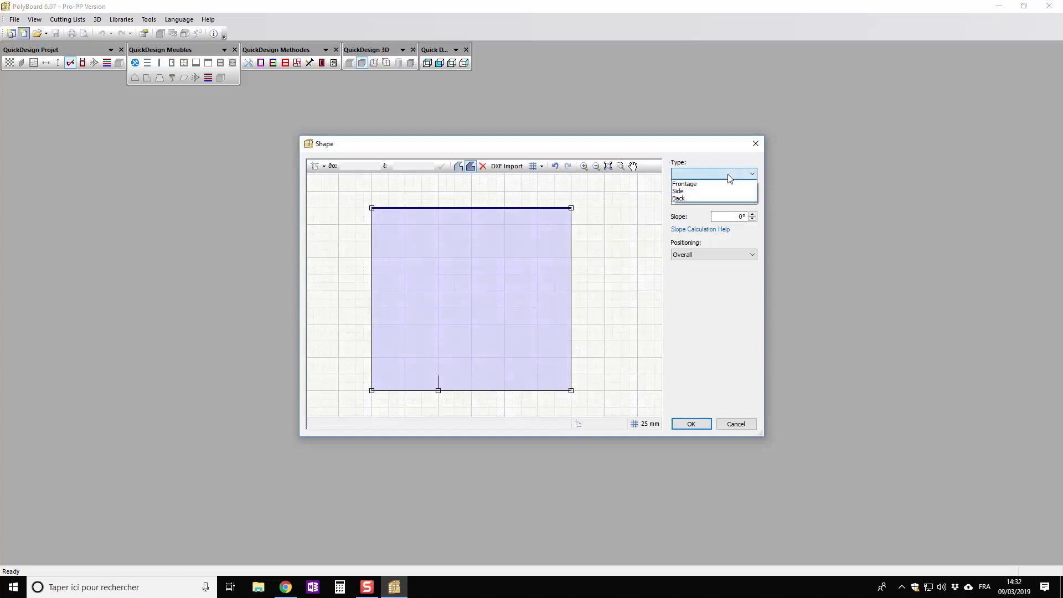
{"action": "left_click", "coordinate": [700, 195]}
{"action": "left_click", "coordinate": [570, 252]}
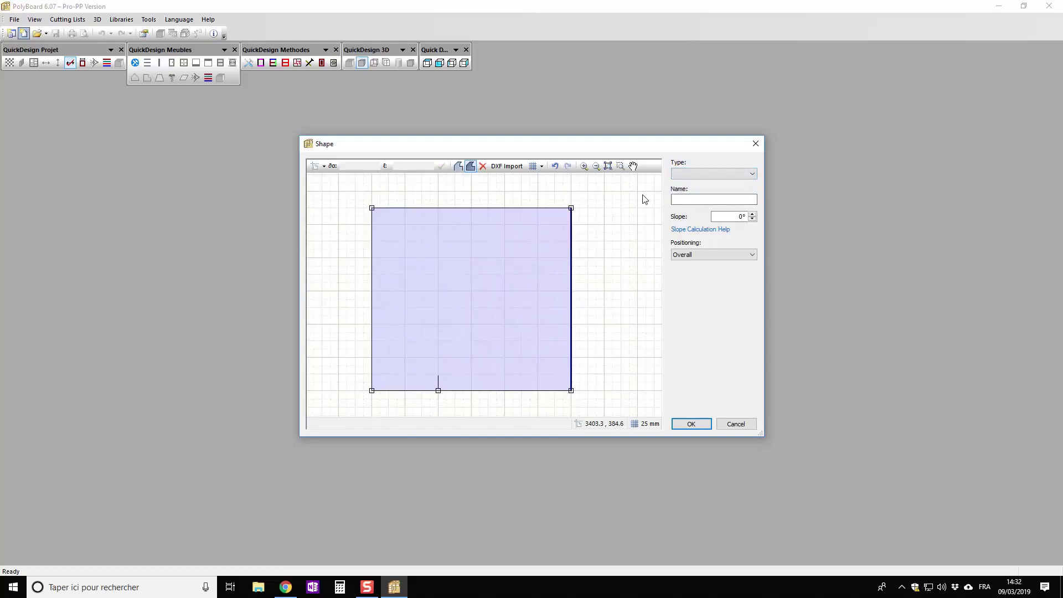
{"action": "left_click", "coordinate": [699, 176]}
{"action": "left_click", "coordinate": [696, 192]}
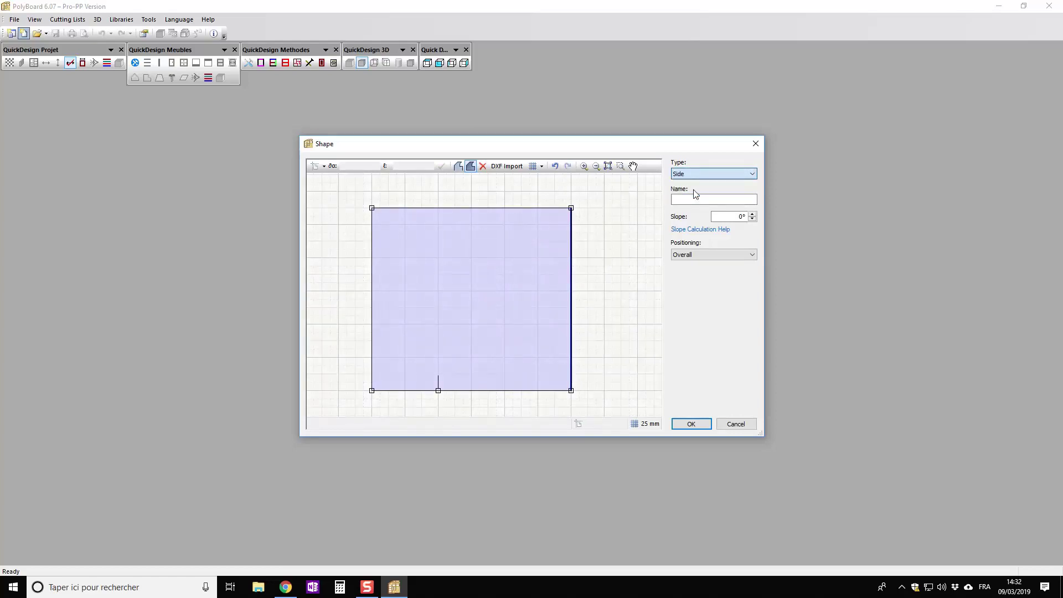
{"action": "left_click", "coordinate": [519, 391]}
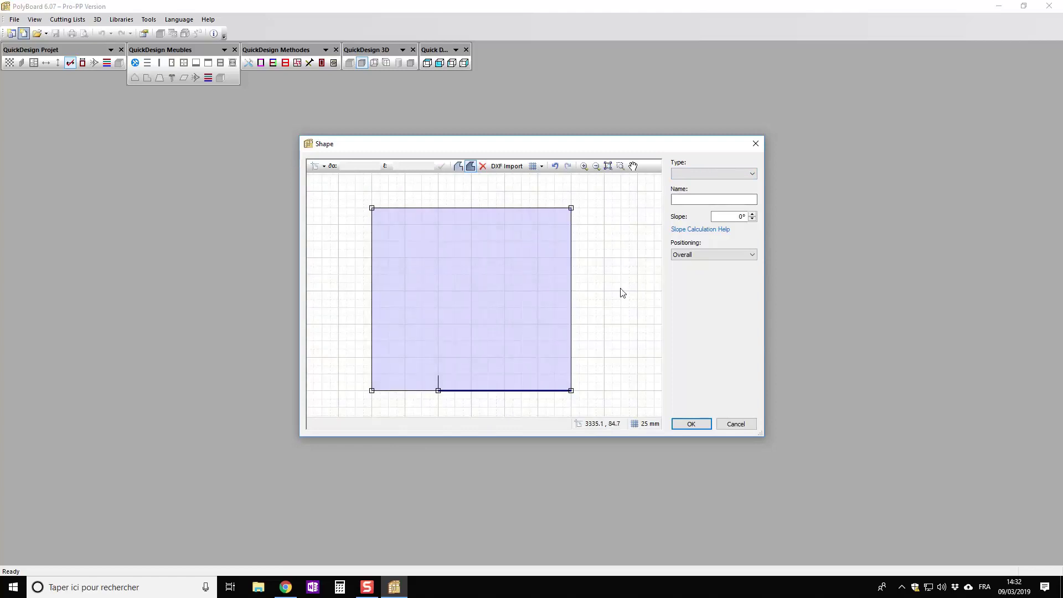
{"action": "left_click", "coordinate": [704, 175]}
{"action": "left_click", "coordinate": [699, 191]}
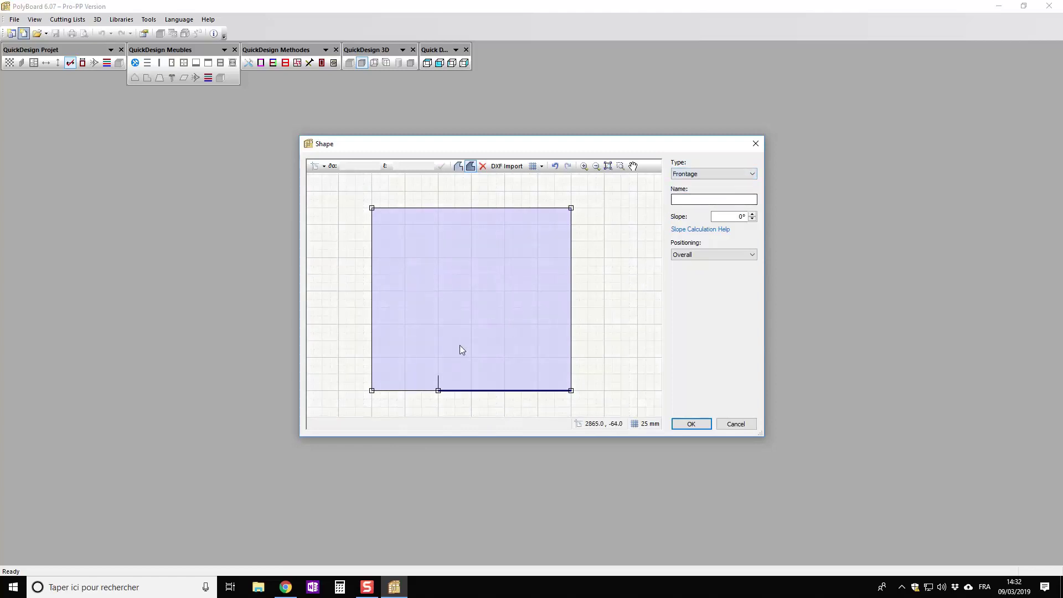
Type the bottom-left and left edges as Side and move the bottom vertex further right.
{"action": "left_click", "coordinate": [421, 391]}
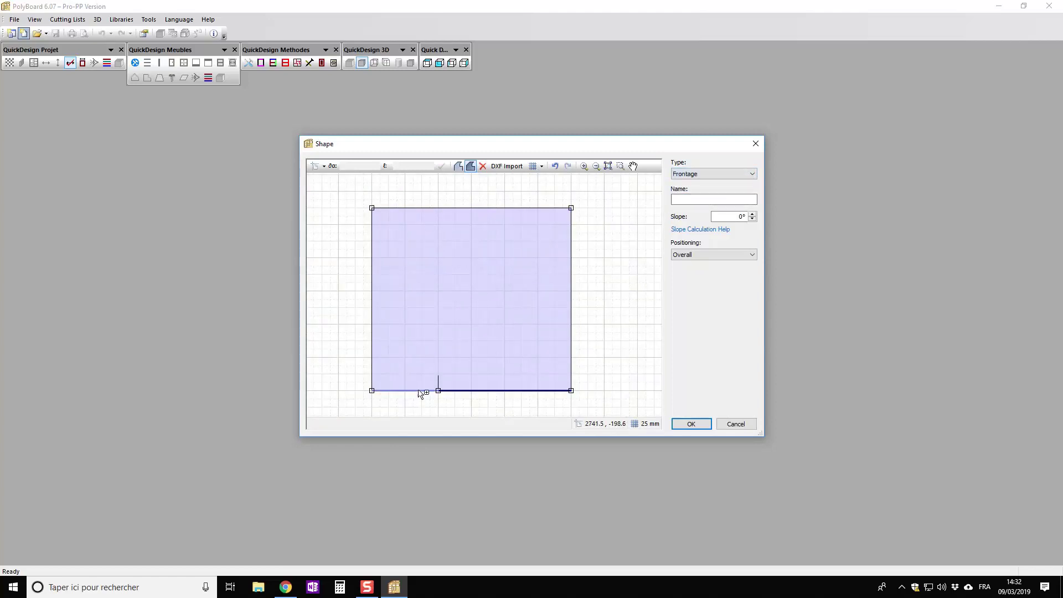
{"action": "left_click", "coordinate": [692, 175]}
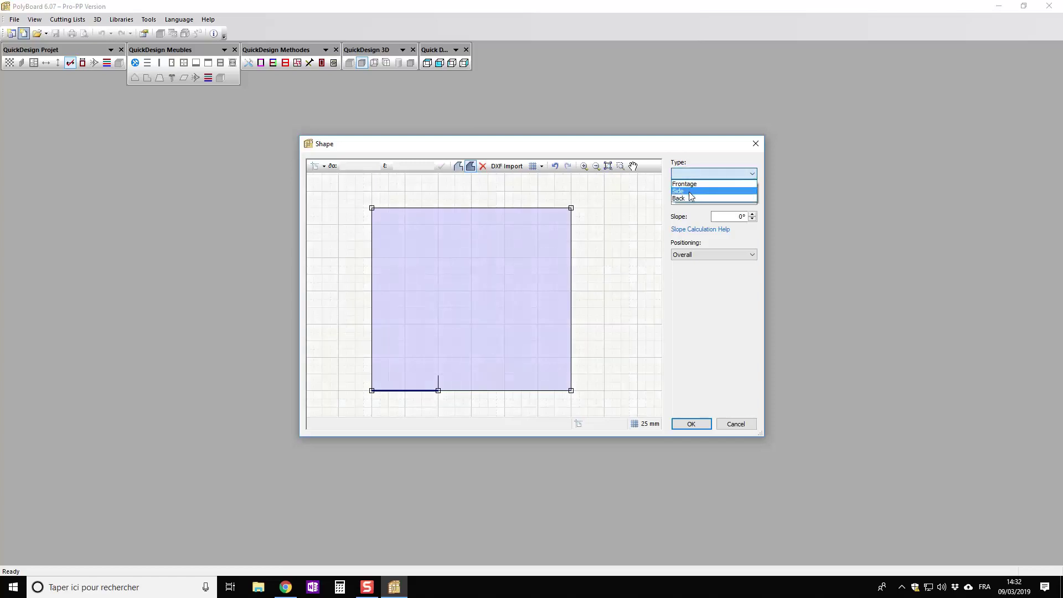
{"action": "left_click", "coordinate": [691, 191]}
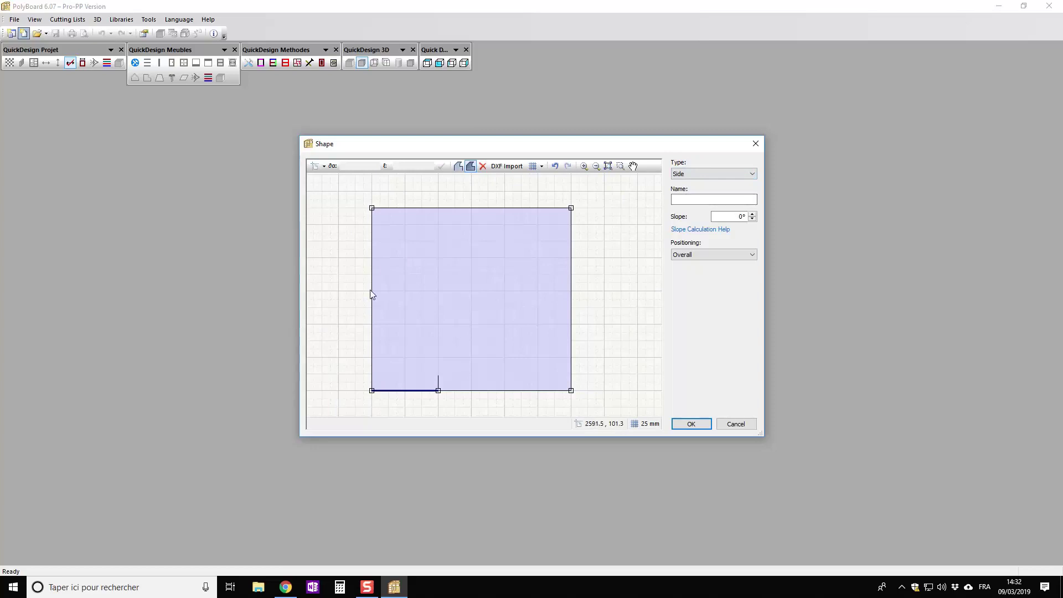
{"action": "left_click", "coordinate": [372, 288]}
{"action": "left_click", "coordinate": [692, 175]}
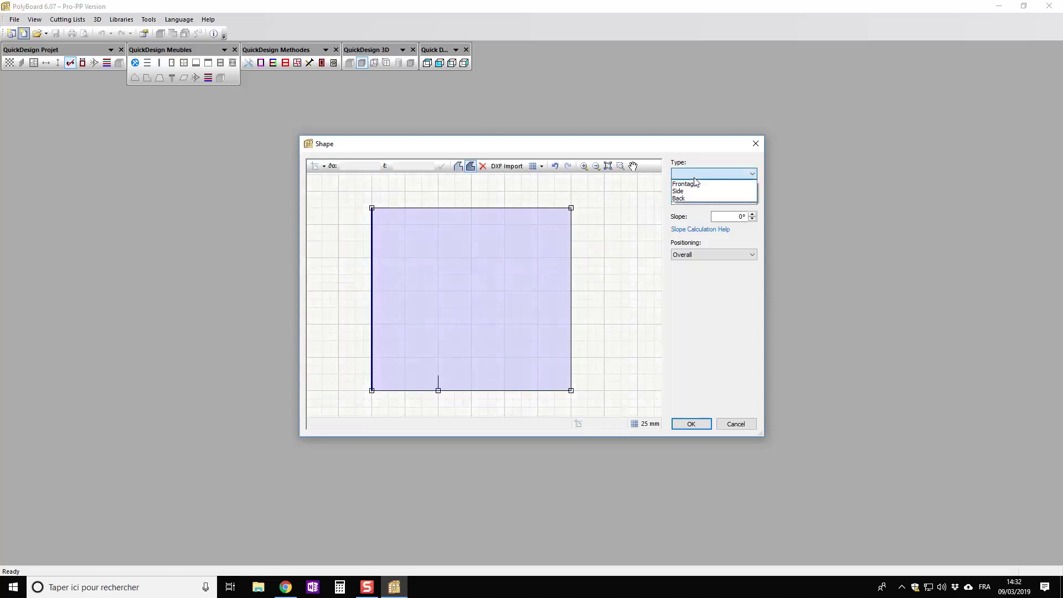
{"action": "left_click", "coordinate": [688, 192]}
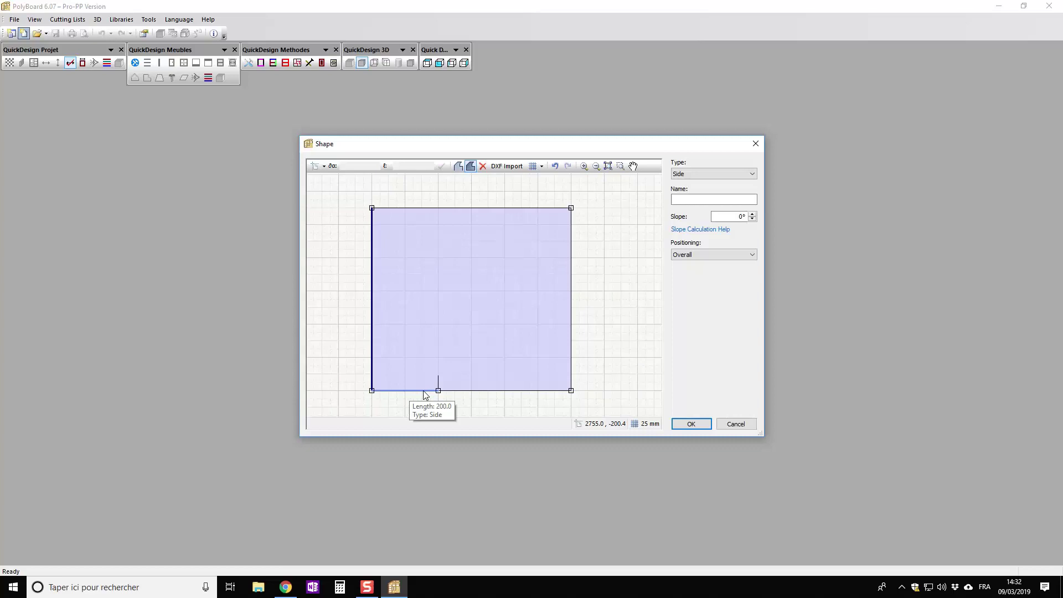
{"action": "left_click", "coordinate": [441, 392]}
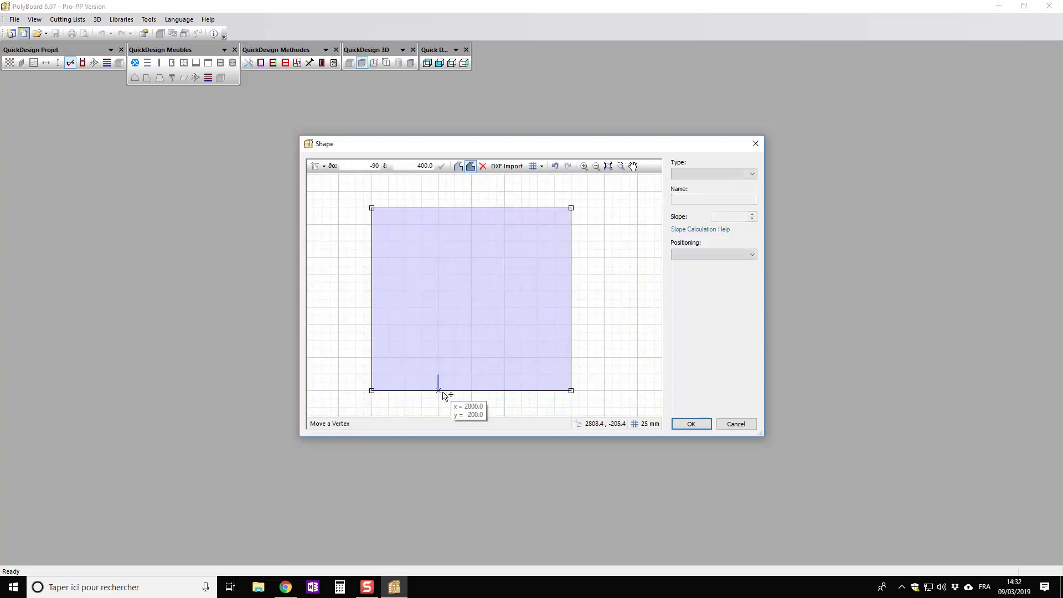
{"action": "left_click", "coordinate": [456, 392]}
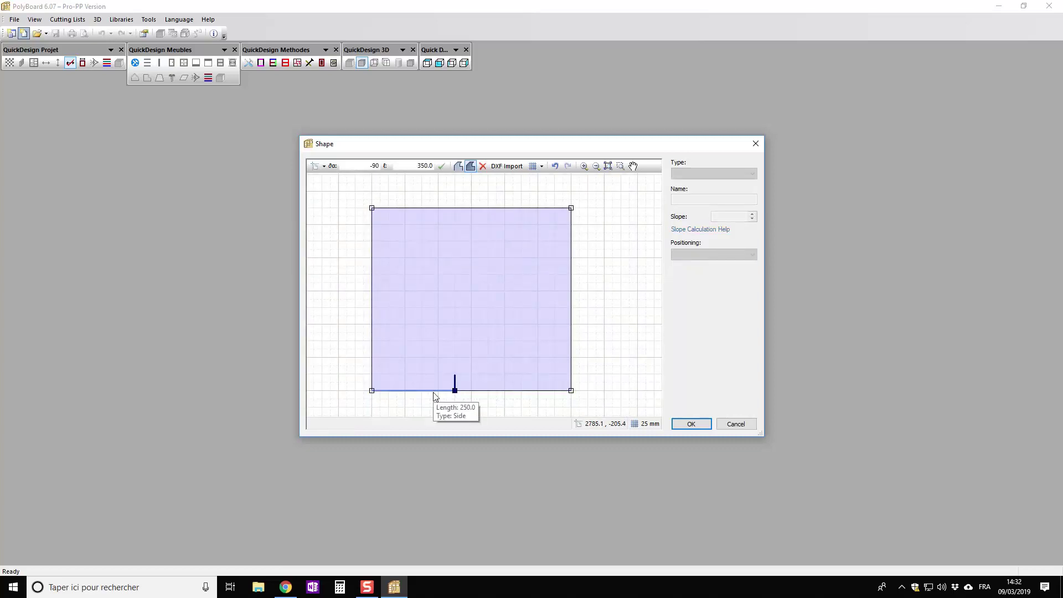
Confirm the shape and set the Free Shape cabinet's height to 1200 mm.
{"action": "left_click", "coordinate": [692, 425]}
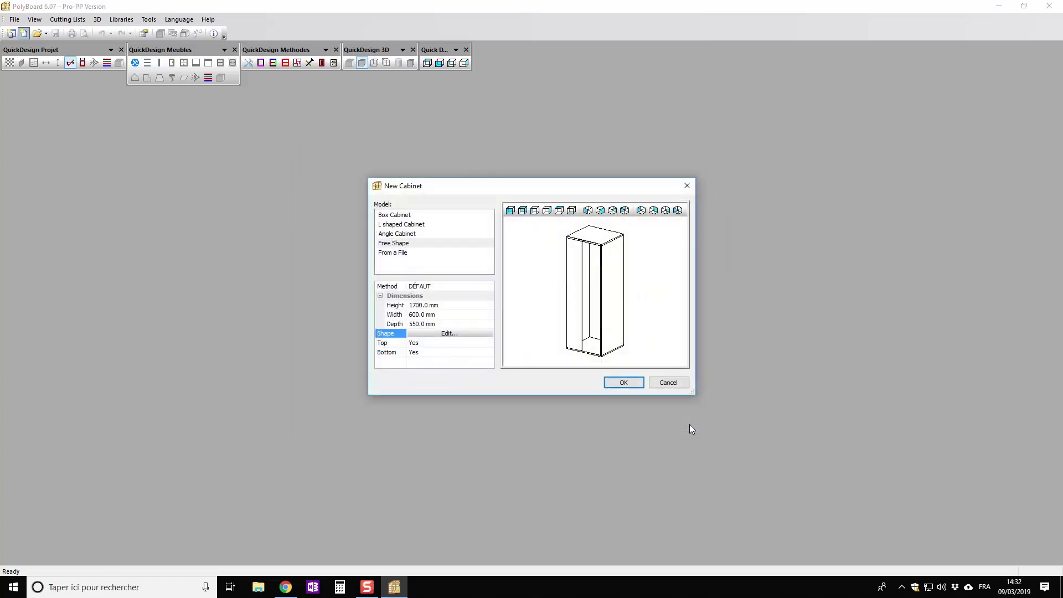
{"action": "left_click_drag", "start_coordinate": [572, 282], "coordinate": [452, 323]}
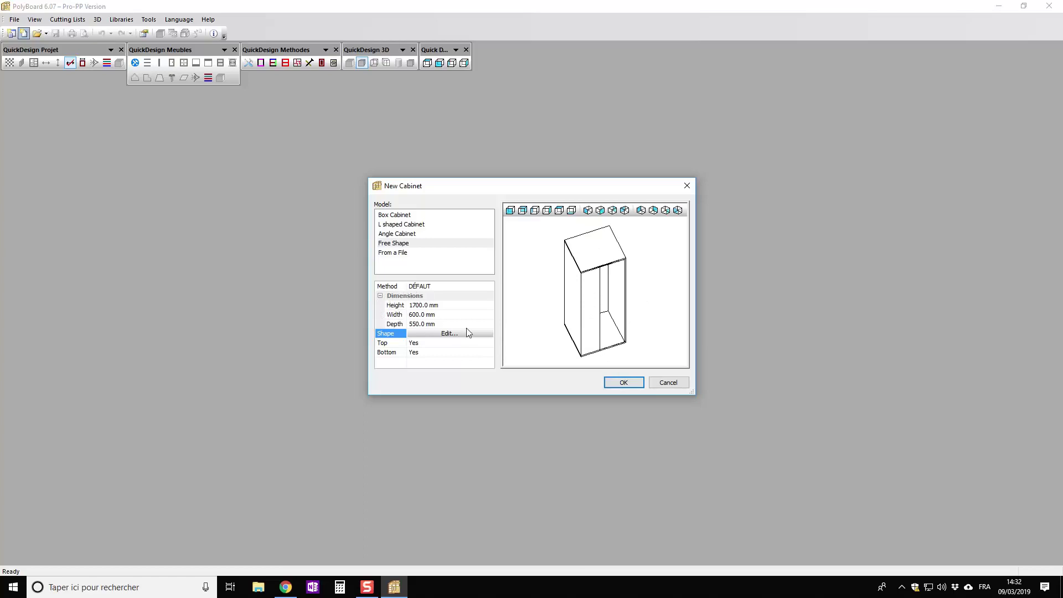
{"action": "left_click", "coordinate": [450, 318]}
{"action": "left_click", "coordinate": [448, 307]}
{"action": "type", "text": "1200"}
{"action": "left_click", "coordinate": [400, 309]}
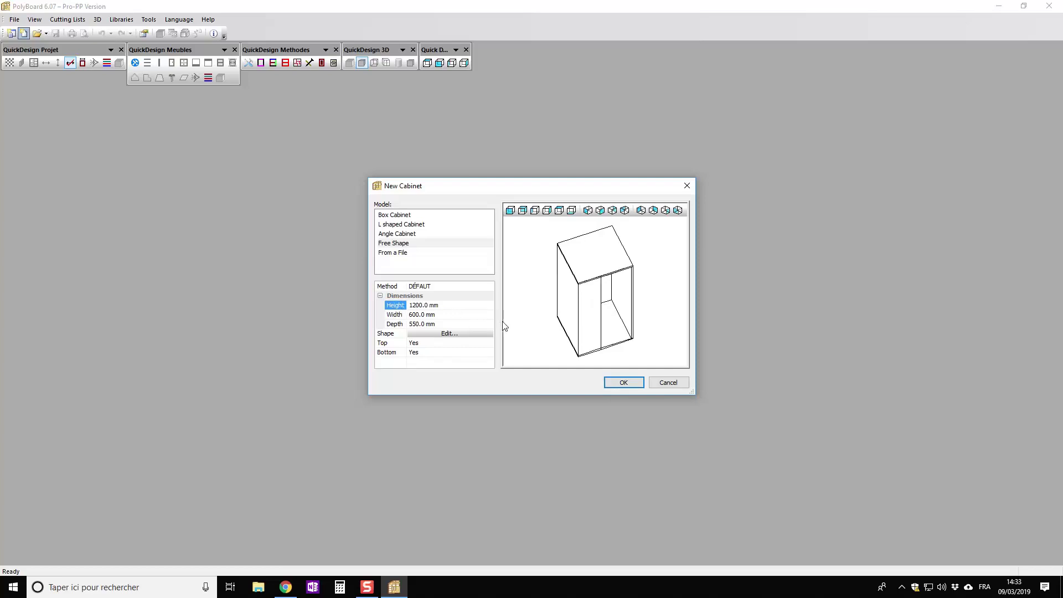
Create Cabinet2, add a single 1194 × 344 mm door to its zone, and open the 3D view.
{"action": "left_click", "coordinate": [625, 384]}
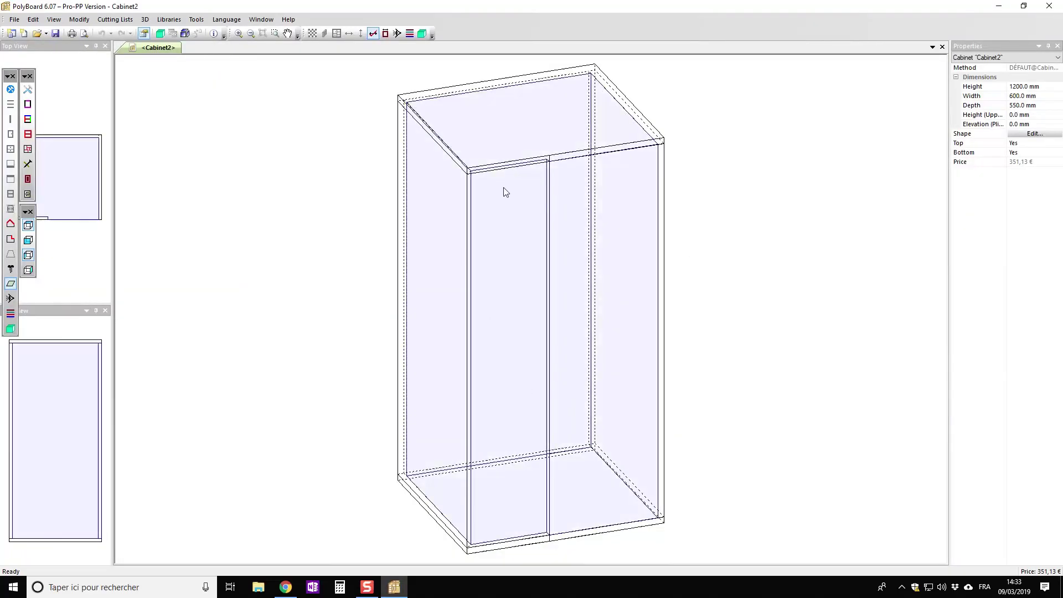
{"action": "left_click", "coordinate": [617, 191]}
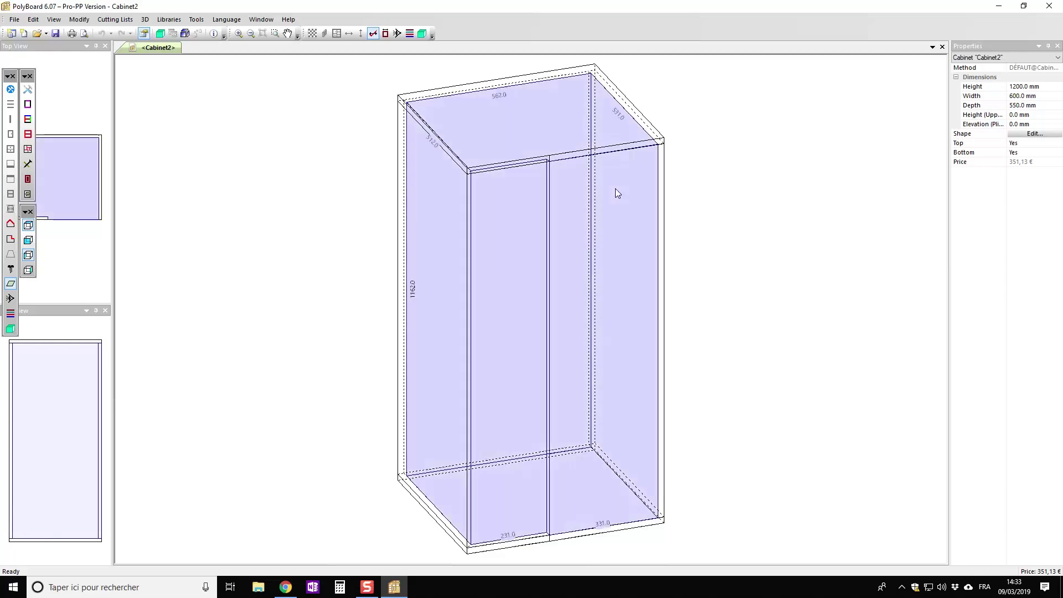
{"action": "left_click", "coordinate": [13, 134]}
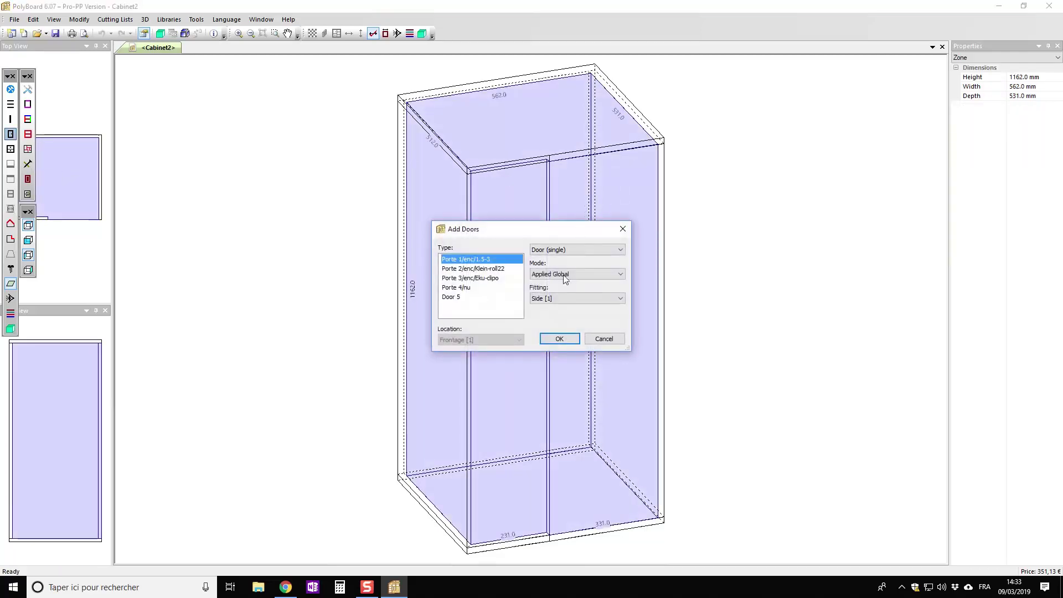
{"action": "left_click", "coordinate": [553, 340]}
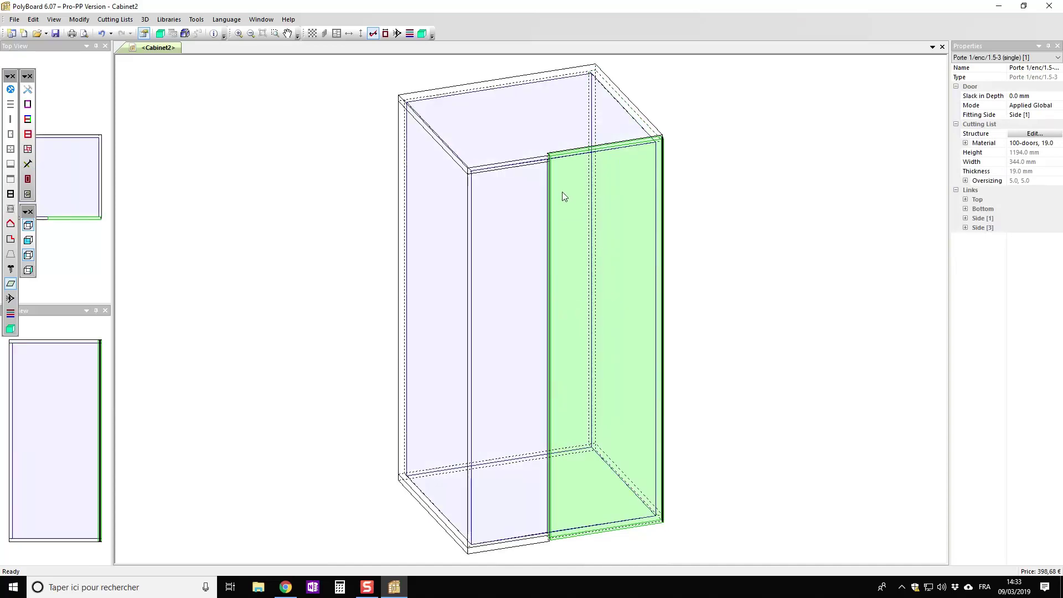
{"action": "scroll", "coordinate": [564, 197], "scroll_direction": "up", "scroll_amount": 3}
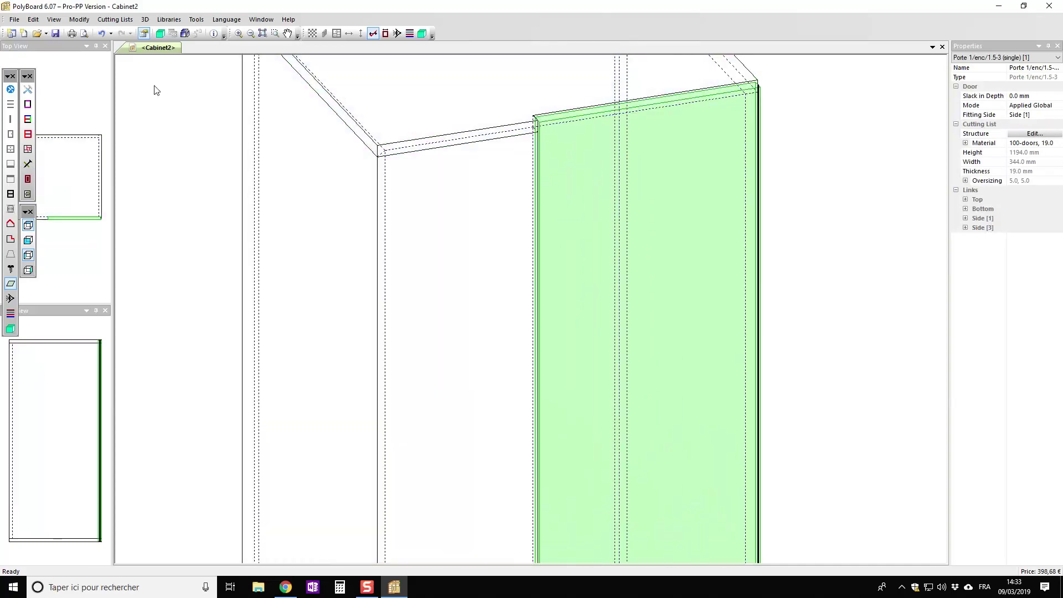
{"action": "left_click", "coordinate": [160, 33]}
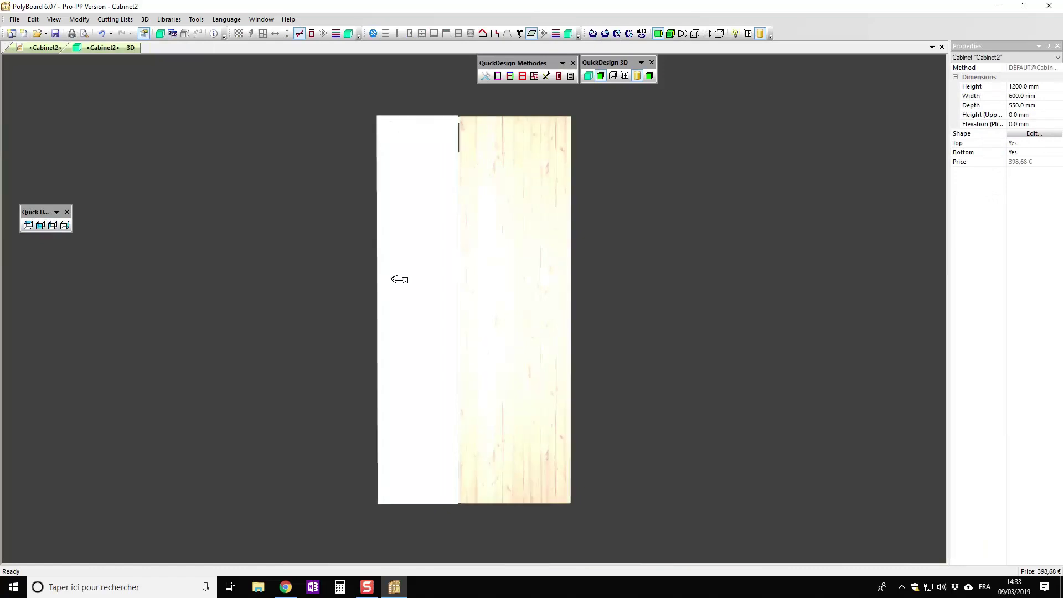
Put the 3D view in a new vertical tab group beside the plan and zoom out the 2D view.
{"action": "left_click_drag", "start_coordinate": [399, 280], "coordinate": [481, 275]}
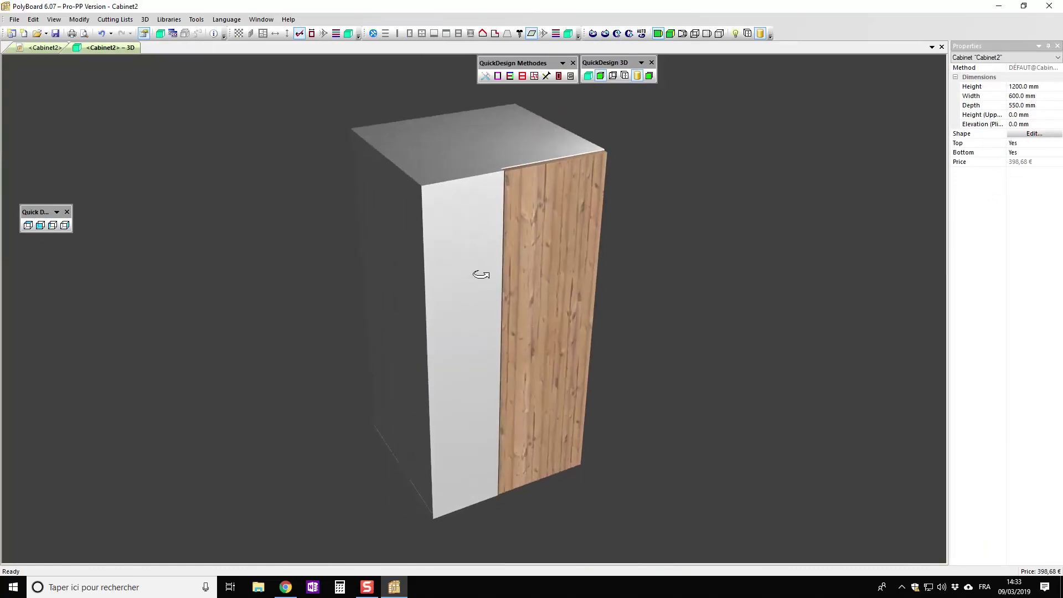
{"action": "right_click", "coordinate": [133, 49]}
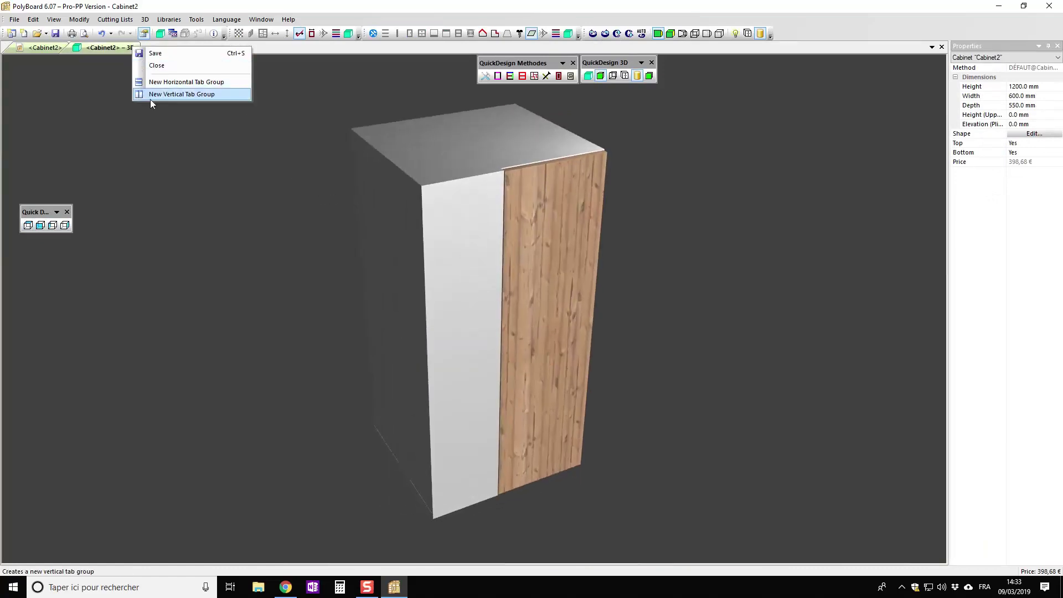
{"action": "left_click", "coordinate": [152, 98]}
{"action": "scroll", "coordinate": [292, 223], "scroll_direction": "down", "scroll_amount": 5}
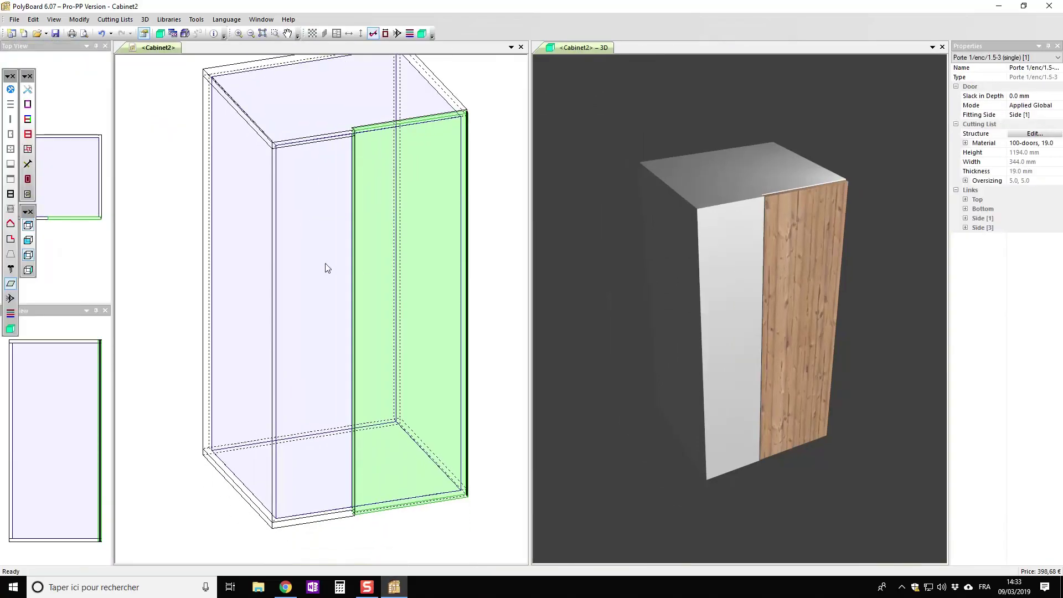
{"action": "scroll", "coordinate": [447, 273], "scroll_direction": "down", "scroll_amount": 3}
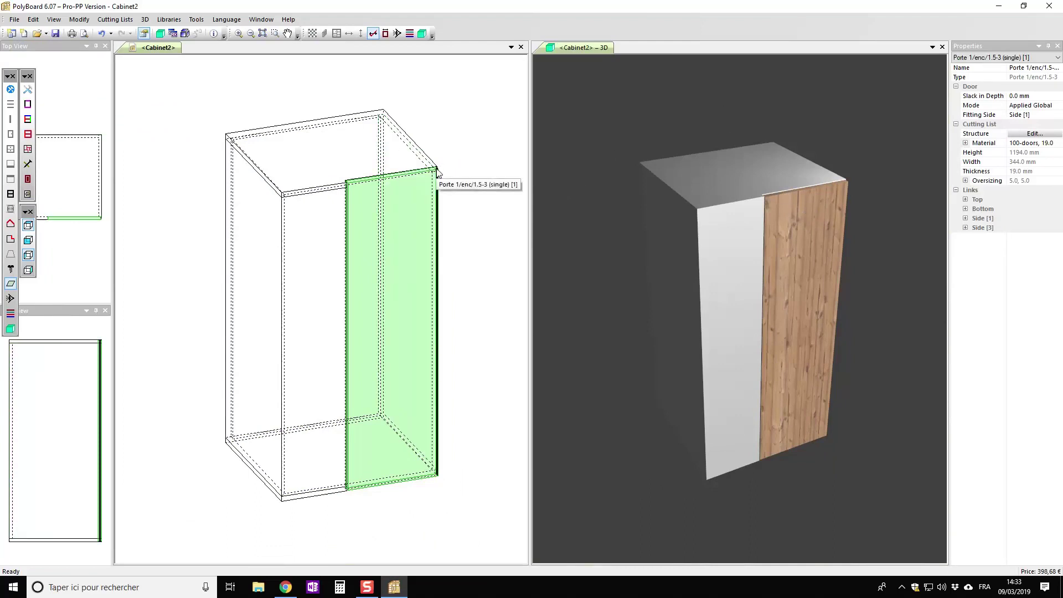
Change the door's Fitting Side from Side [1] to Side [3].
{"action": "left_click", "coordinate": [472, 112]}
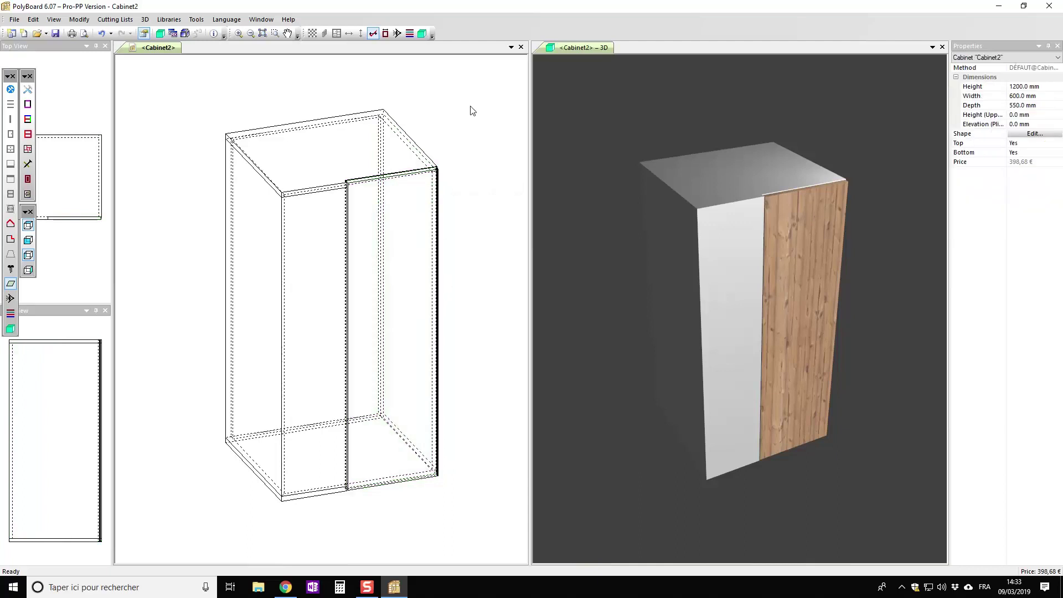
{"action": "left_click", "coordinate": [435, 178]}
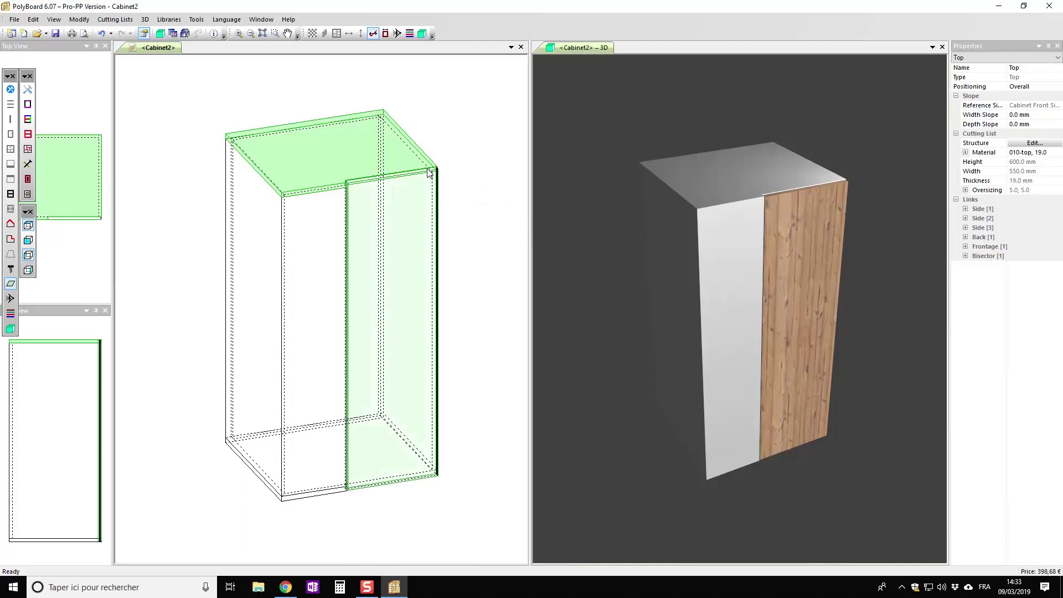
{"action": "left_click", "coordinate": [413, 237]}
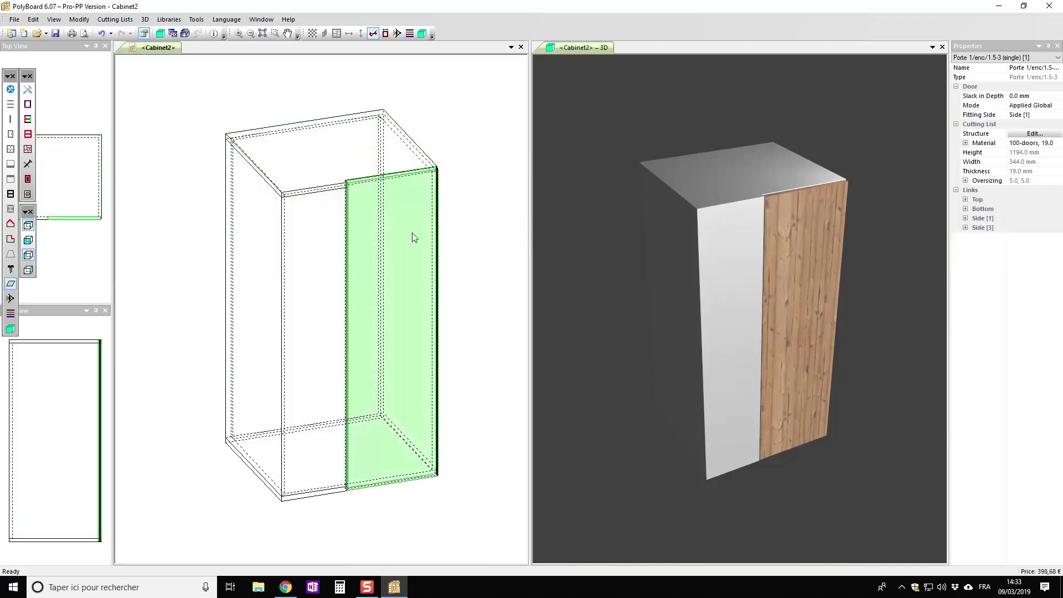
{"action": "left_click", "coordinate": [1034, 116]}
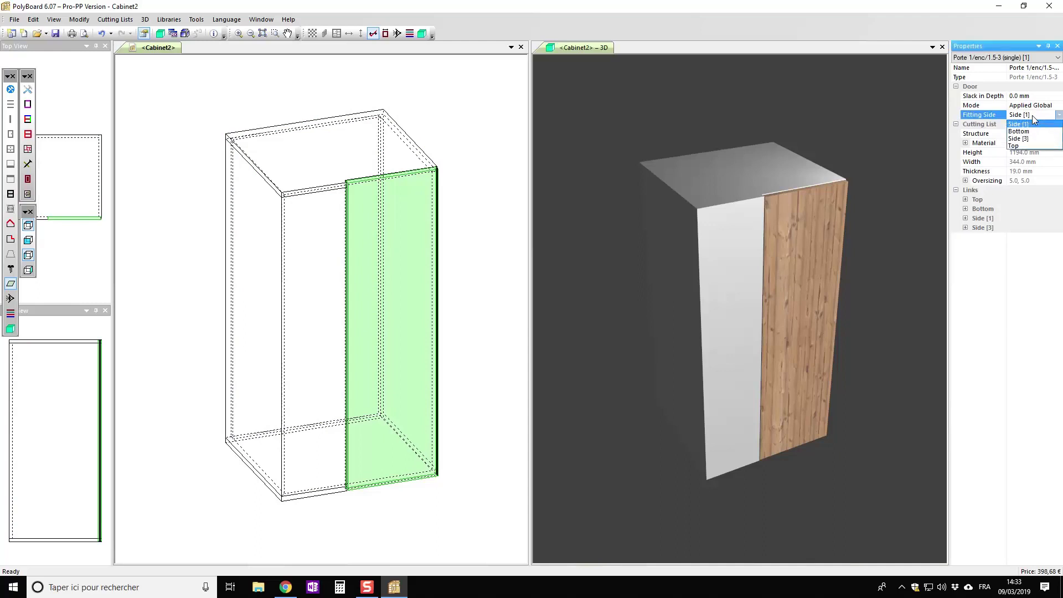
{"action": "left_click", "coordinate": [991, 144]}
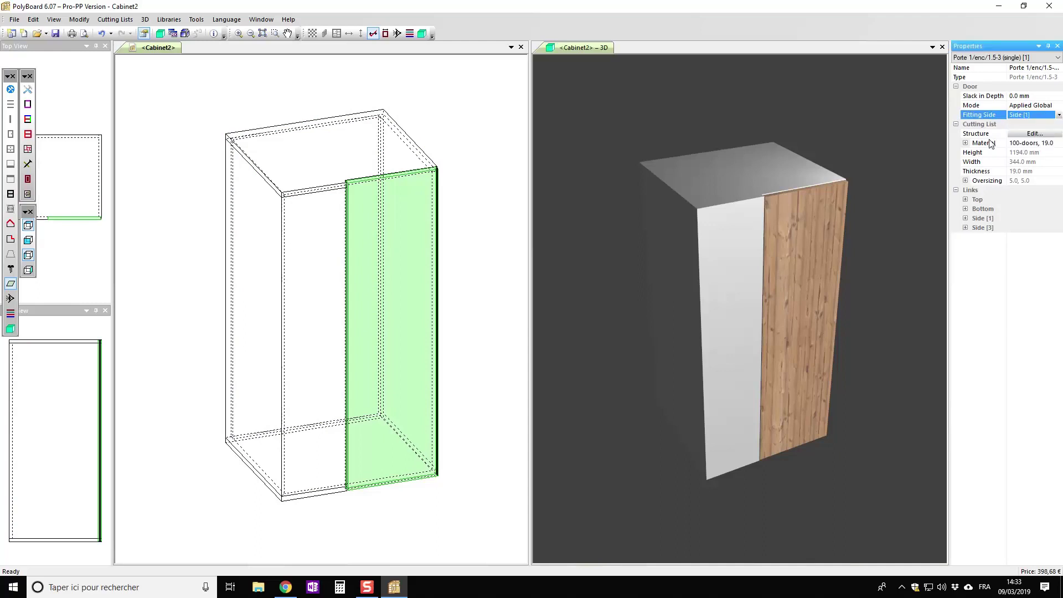
{"action": "left_click", "coordinate": [1024, 117]}
{"action": "left_click", "coordinate": [1024, 142]}
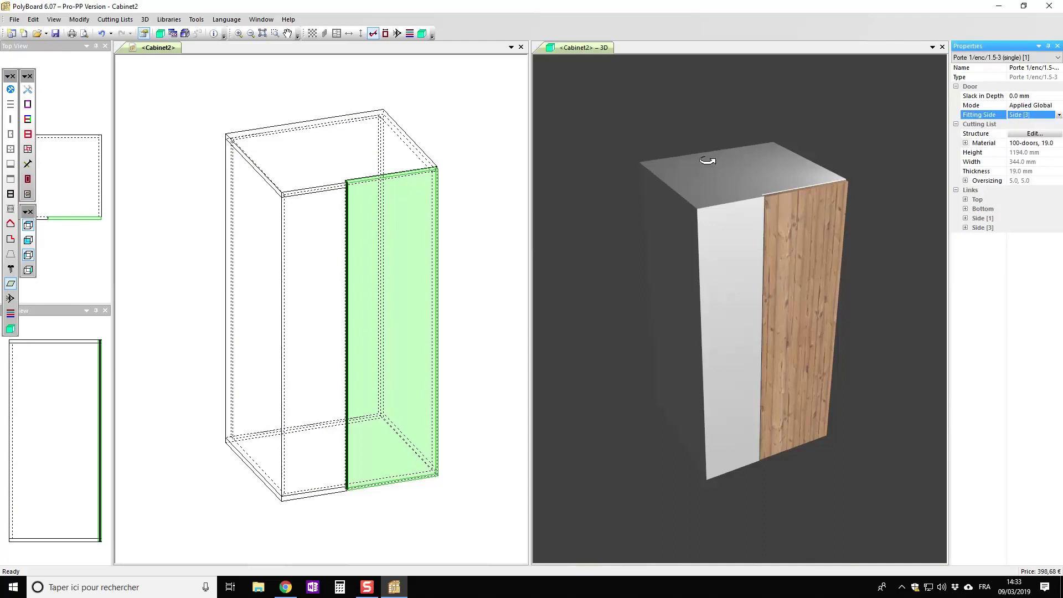
Swing the door open in the 3D view to see it hinge from Side [3].
{"action": "left_click", "coordinate": [785, 113]}
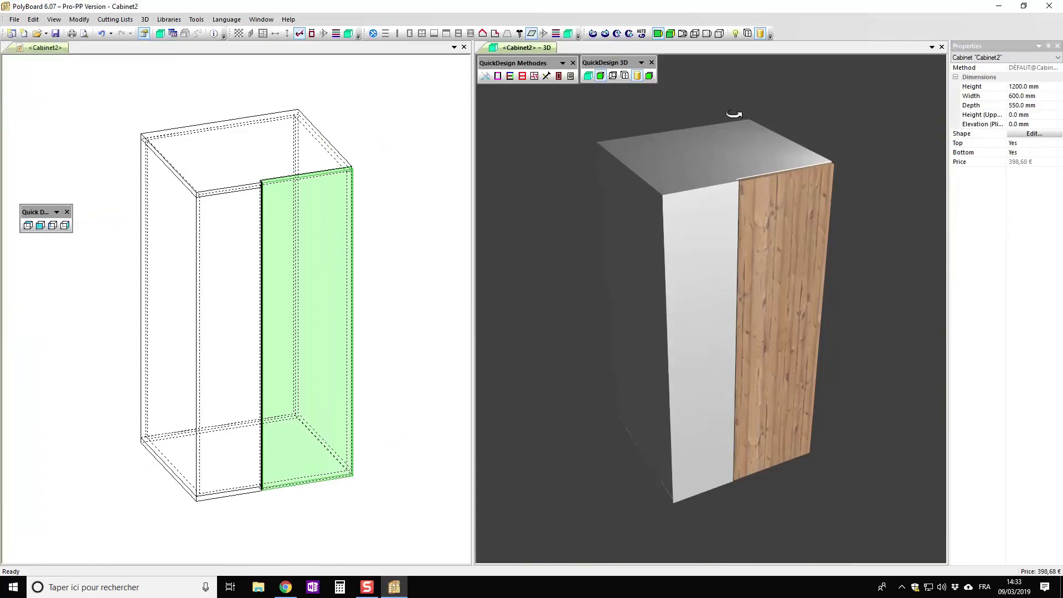
{"action": "left_click", "coordinate": [625, 76]}
{"action": "left_click_drag", "start_coordinate": [848, 281], "coordinate": [816, 286]}
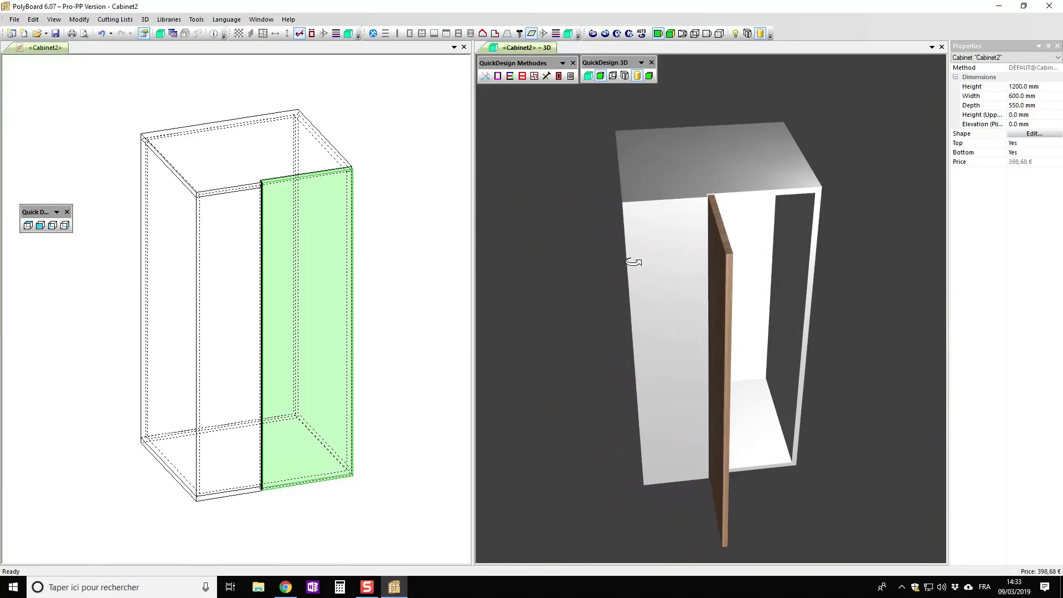
{"action": "left_click", "coordinate": [323, 151]}
{"action": "scroll", "coordinate": [317, 194], "scroll_direction": "up", "scroll_amount": 2}
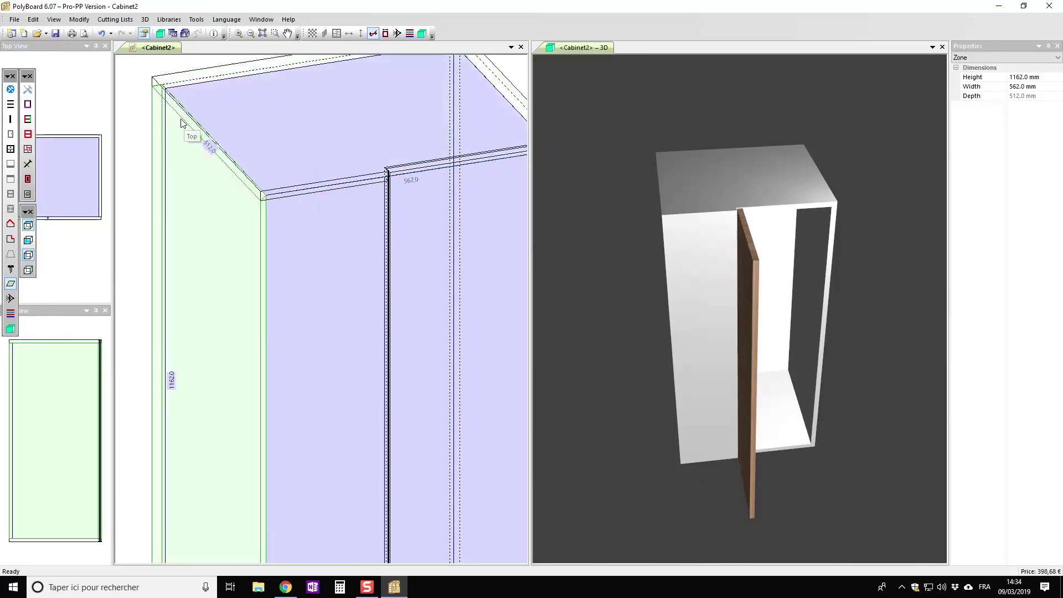
Apply the H-000 boxful sub-method so the sides take priority over top and bottom.
{"action": "left_click", "coordinate": [27, 104]}
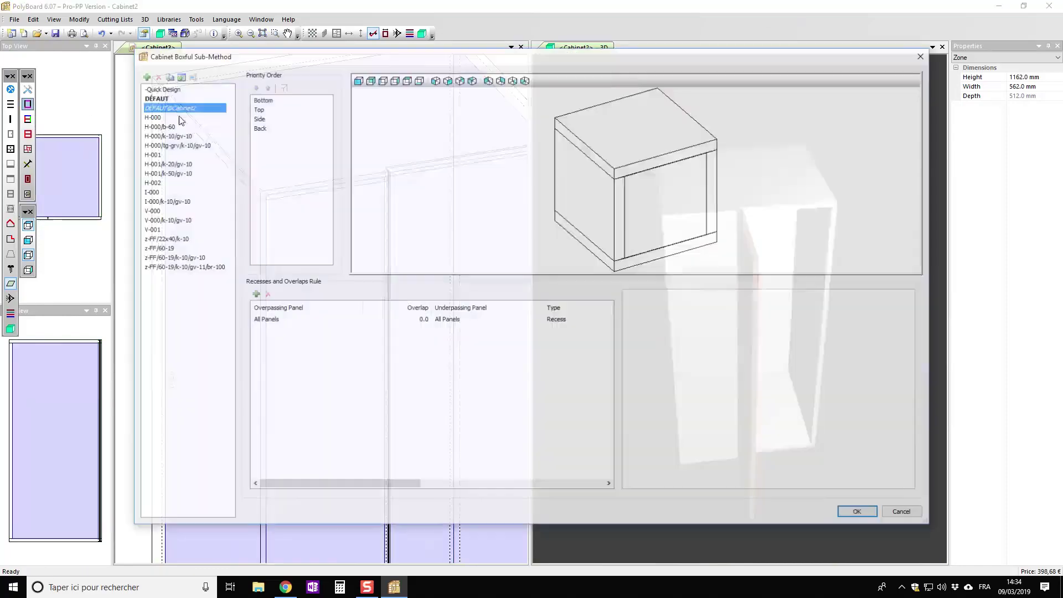
{"action": "left_click", "coordinate": [154, 118]}
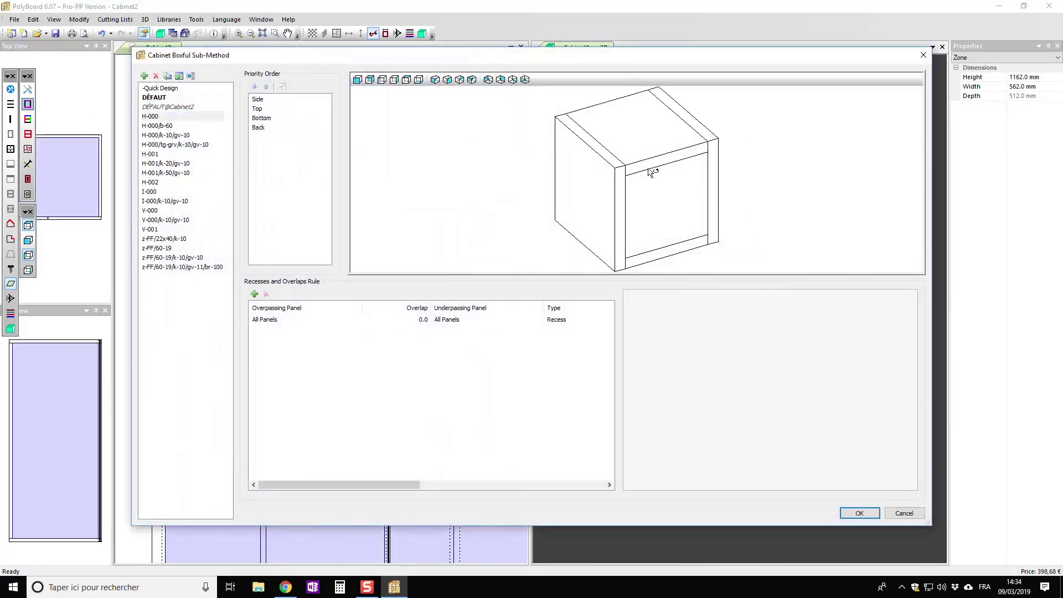
{"action": "left_click_drag", "start_coordinate": [641, 171], "coordinate": [480, 187]}
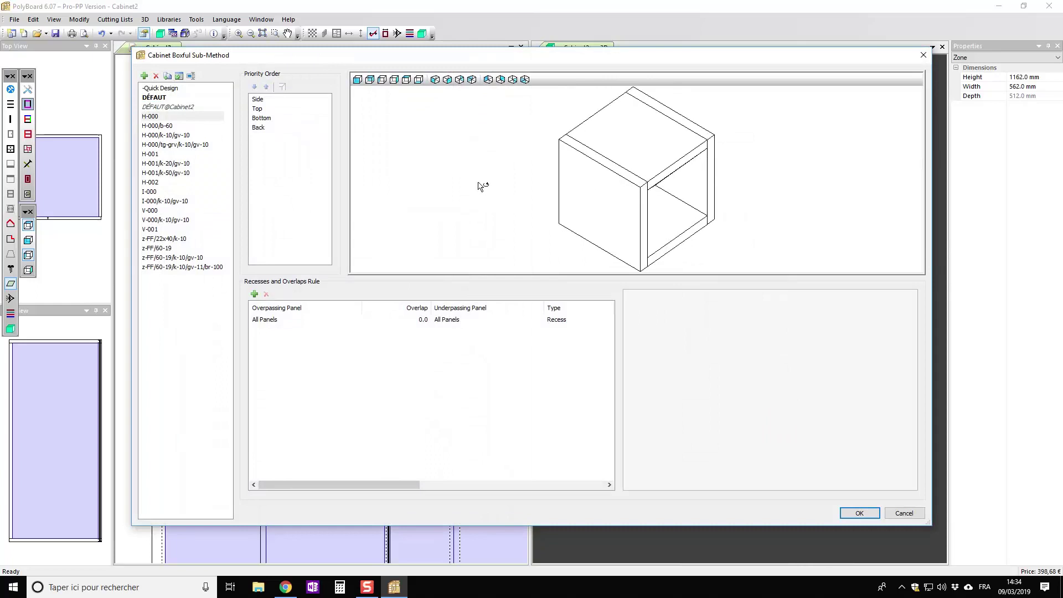
{"action": "left_click", "coordinate": [859, 513]}
{"action": "left_click", "coordinate": [515, 317]}
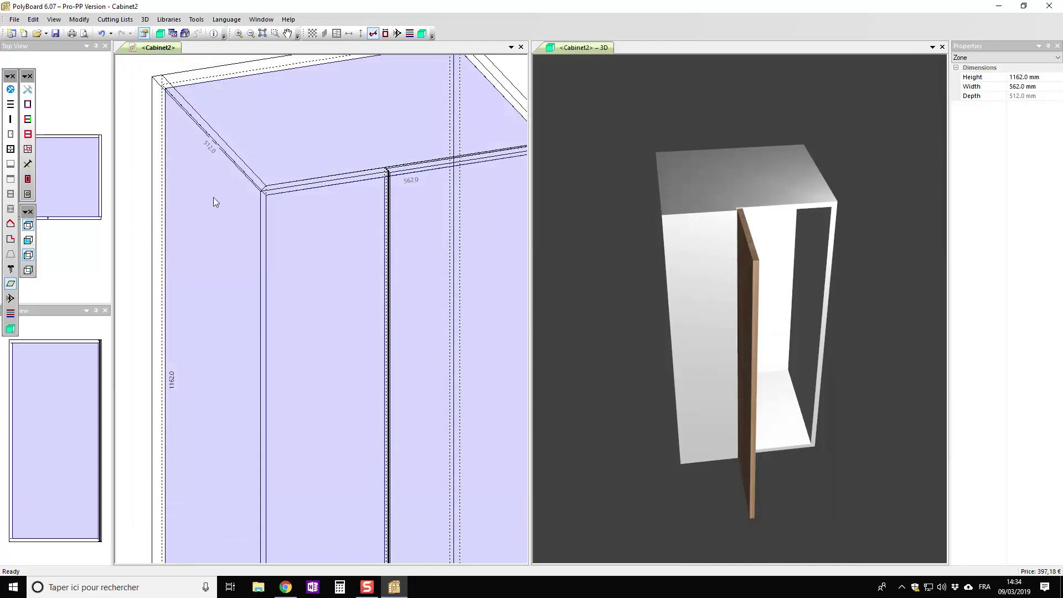
{"action": "scroll", "coordinate": [266, 189], "scroll_direction": "up", "scroll_amount": 3}
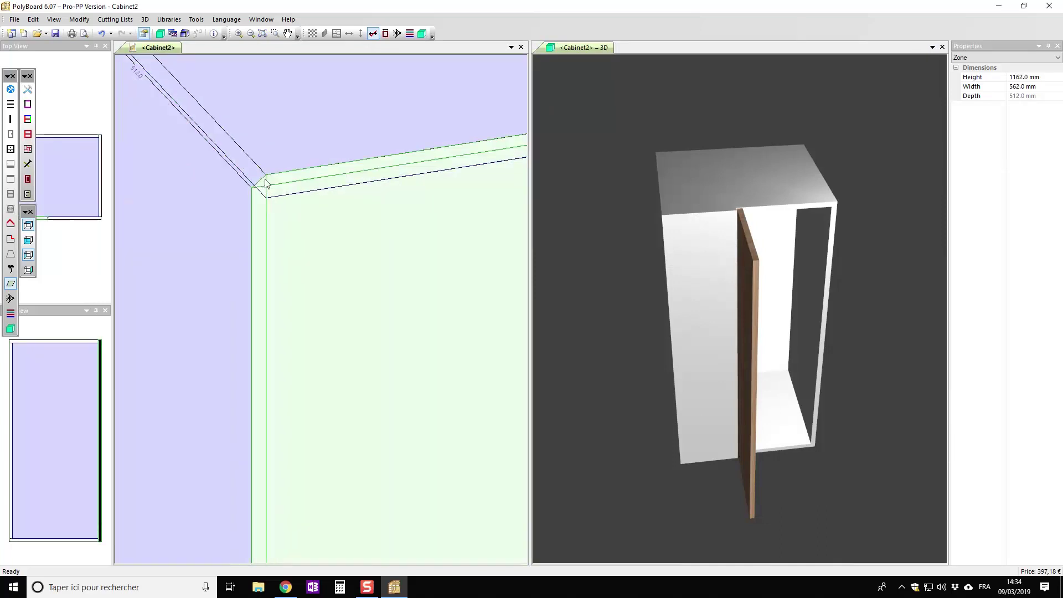
{"action": "left_click", "coordinate": [274, 184]}
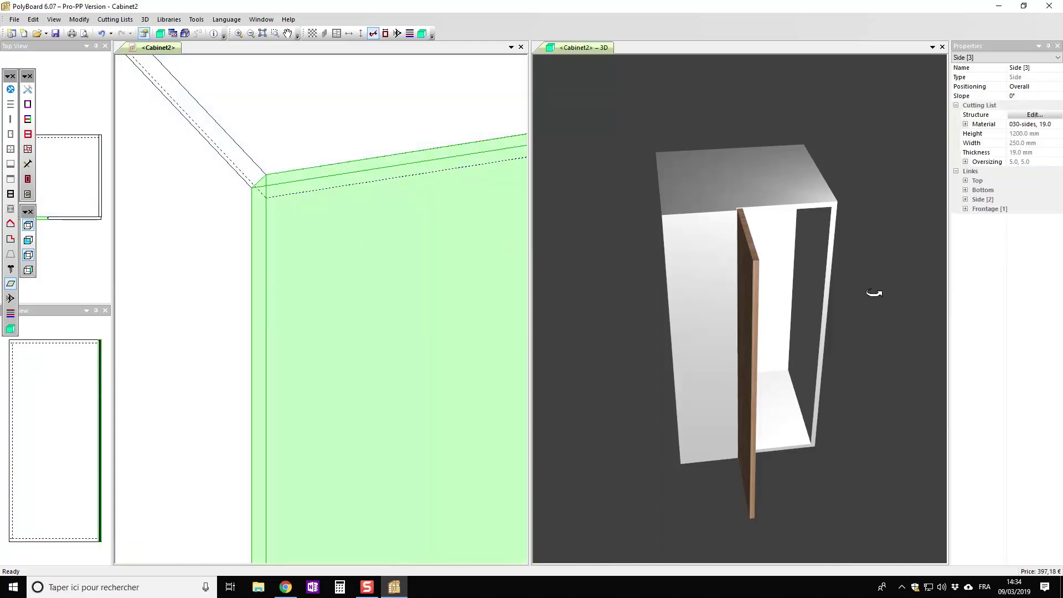
Set Side [3]'s joint with Side [2] to Overpassing instead of a mitre, then check it in 3D.
{"action": "left_click", "coordinate": [966, 199]}
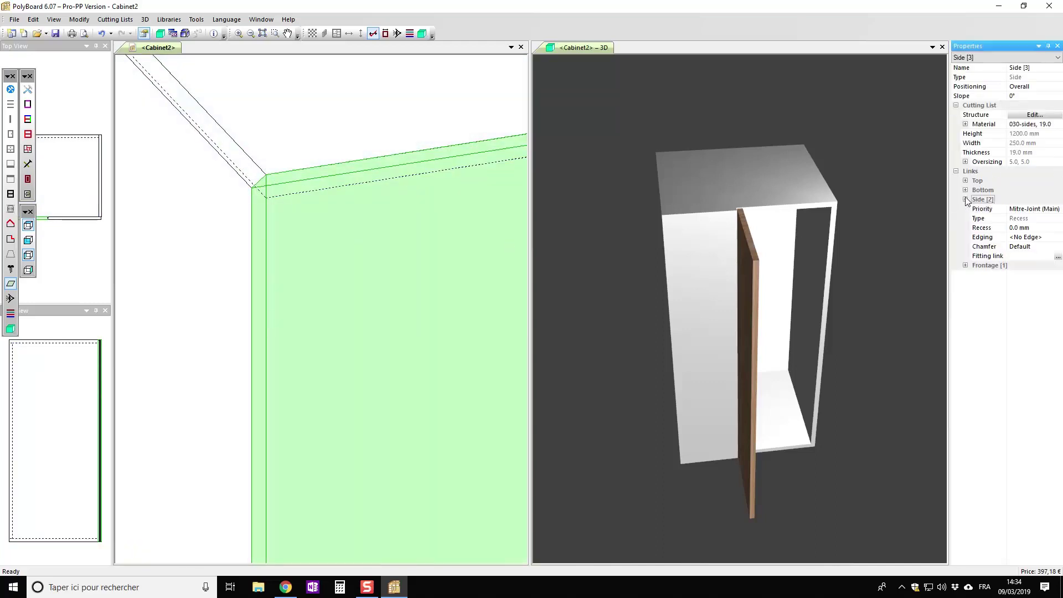
{"action": "left_click", "coordinate": [1036, 210]}
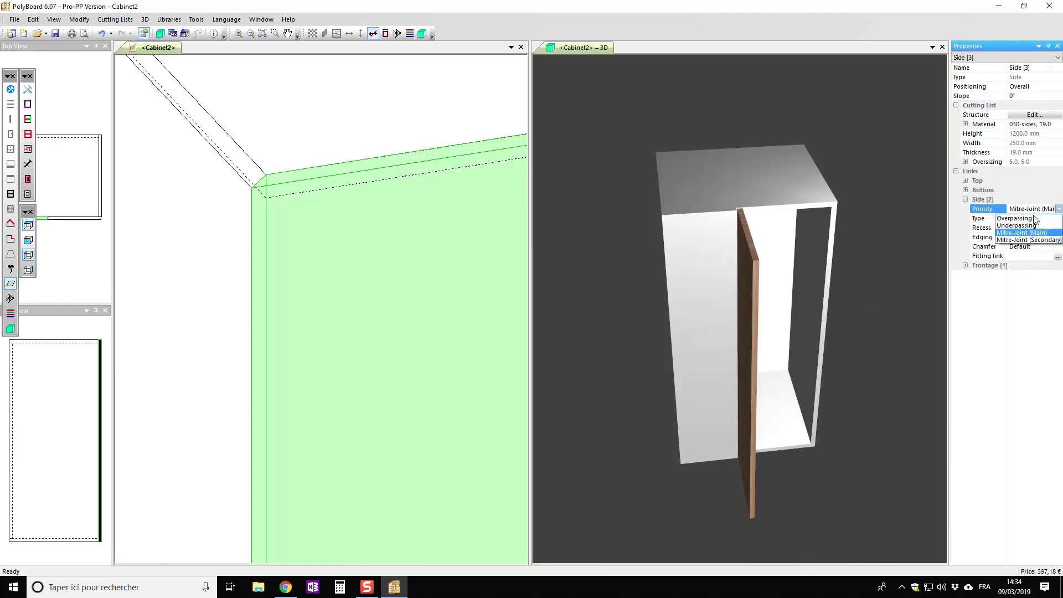
{"action": "left_click", "coordinate": [1034, 218]}
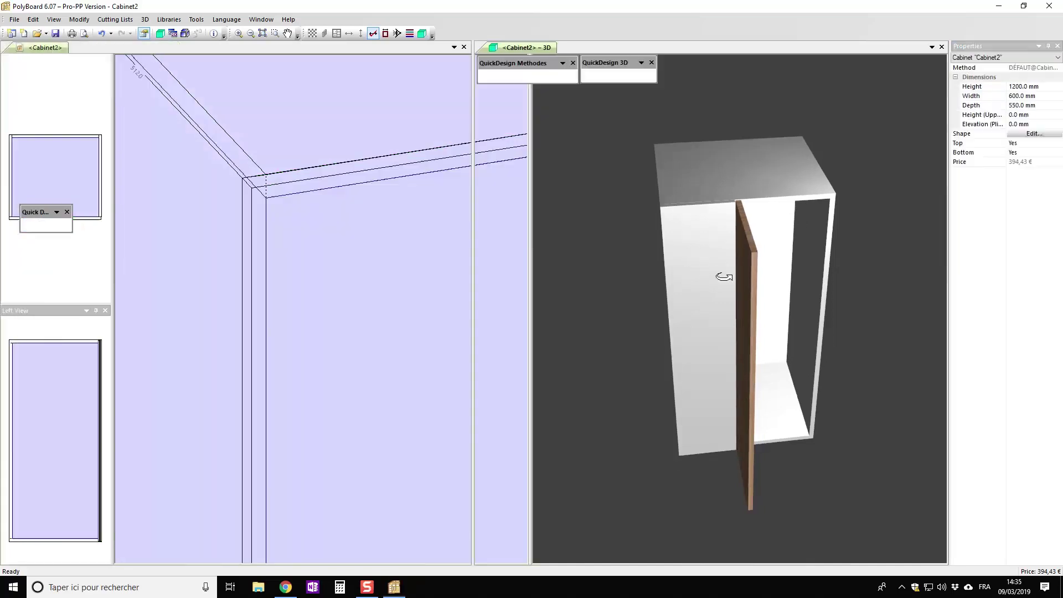
{"action": "left_click_drag", "start_coordinate": [720, 278], "coordinate": [768, 283]}
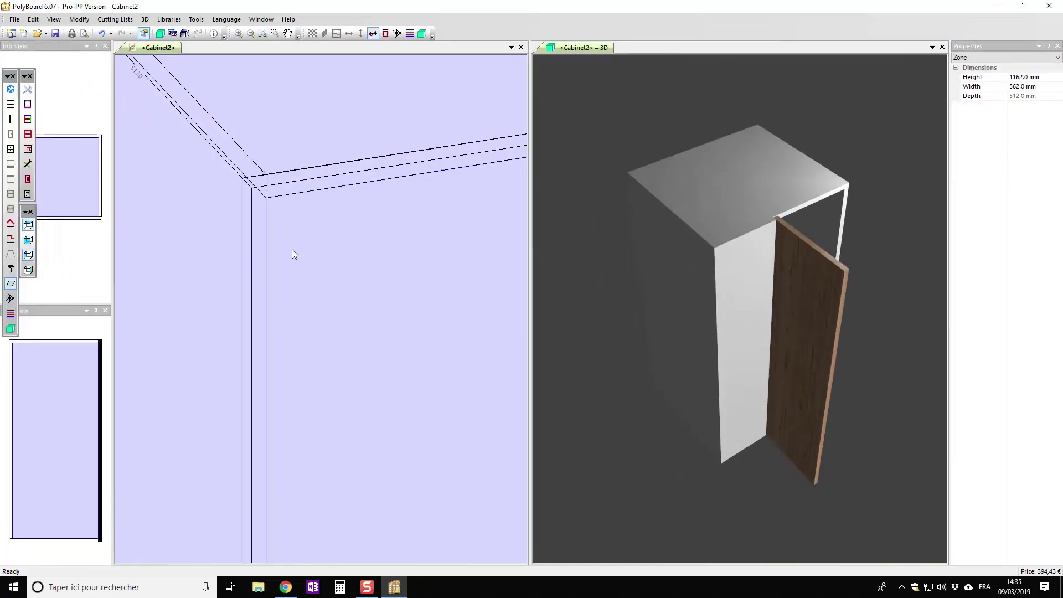
Zoom out and pan the 2D plan view to frame the cabinet.
{"action": "scroll", "coordinate": [315, 254], "scroll_direction": "down", "scroll_amount": 4}
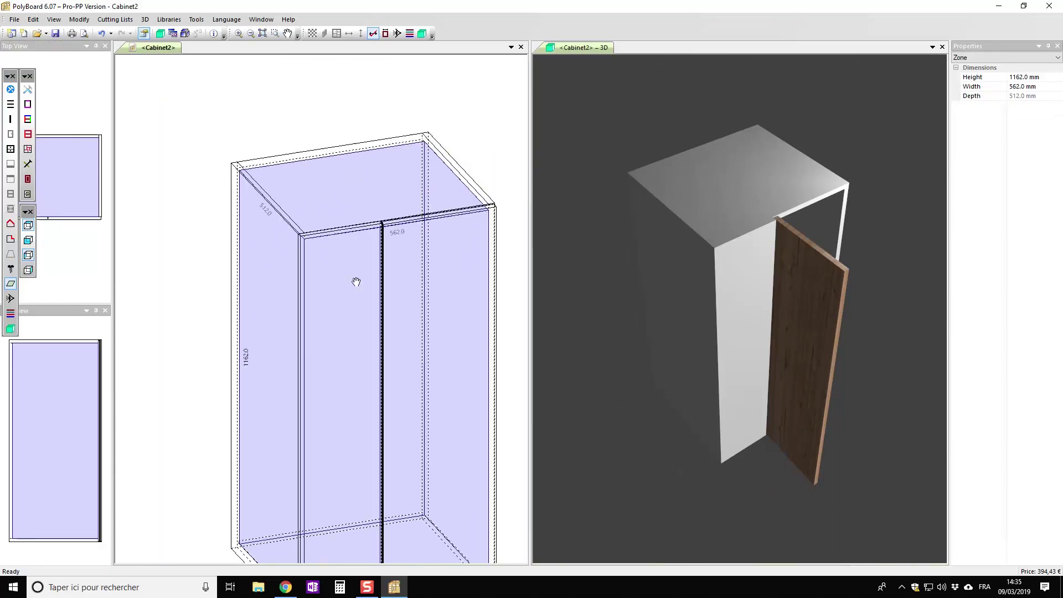
{"action": "middle_click_drag", "start_coordinate": [356, 283], "coordinate": [318, 205]}
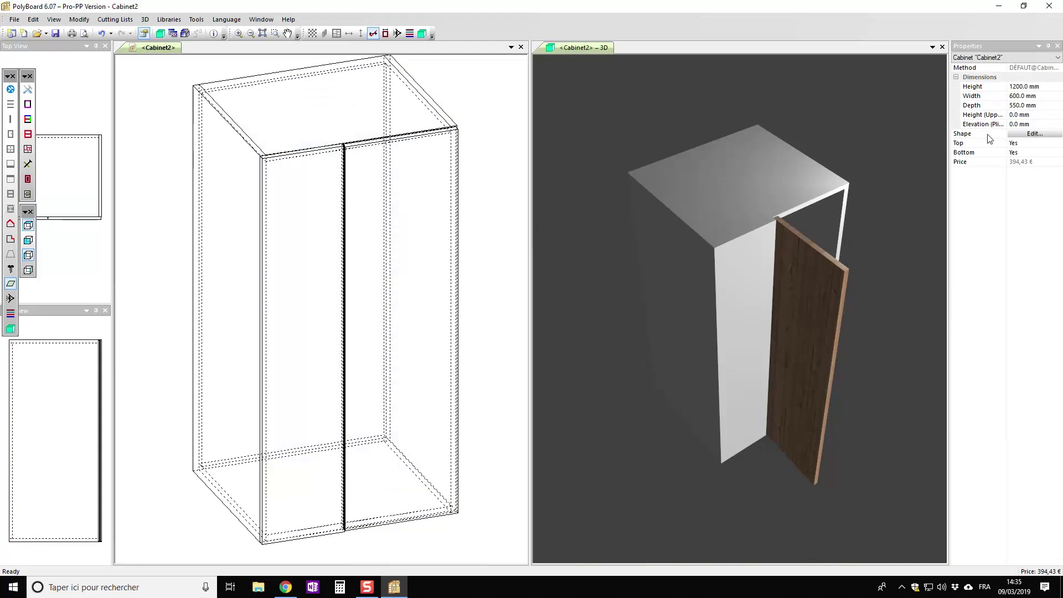
In the Shape editor, move the bottom-middle vertex by relative δx -300 and apply the shape.
{"action": "left_click", "coordinate": [1035, 135]}
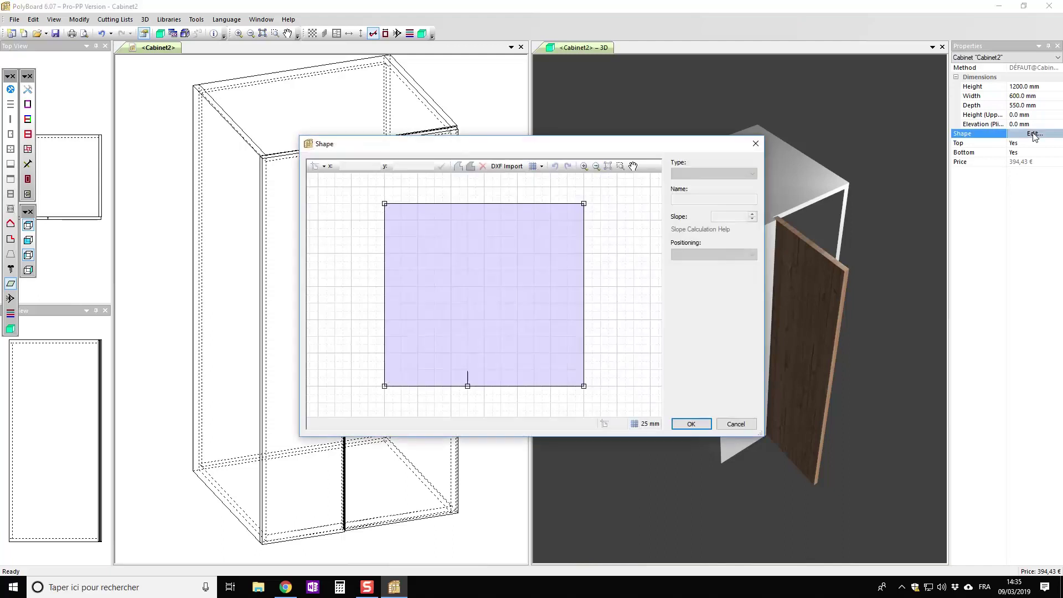
{"action": "mouse_move", "coordinate": [468, 387]}
{"action": "left_click", "coordinate": [468, 387]}
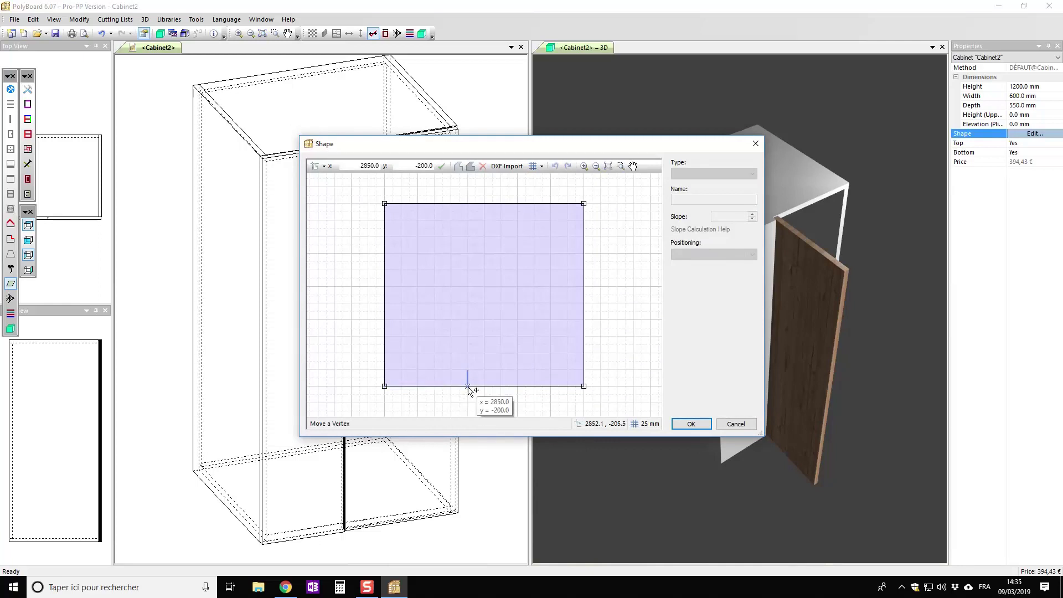
{"action": "left_click", "coordinate": [509, 386]}
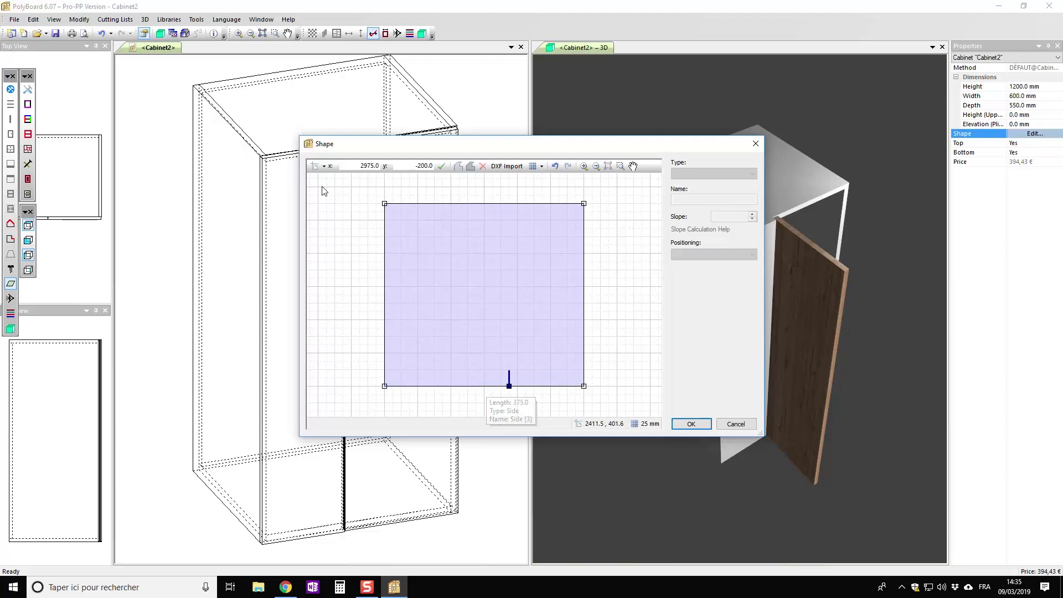
{"action": "left_click", "coordinate": [324, 166]}
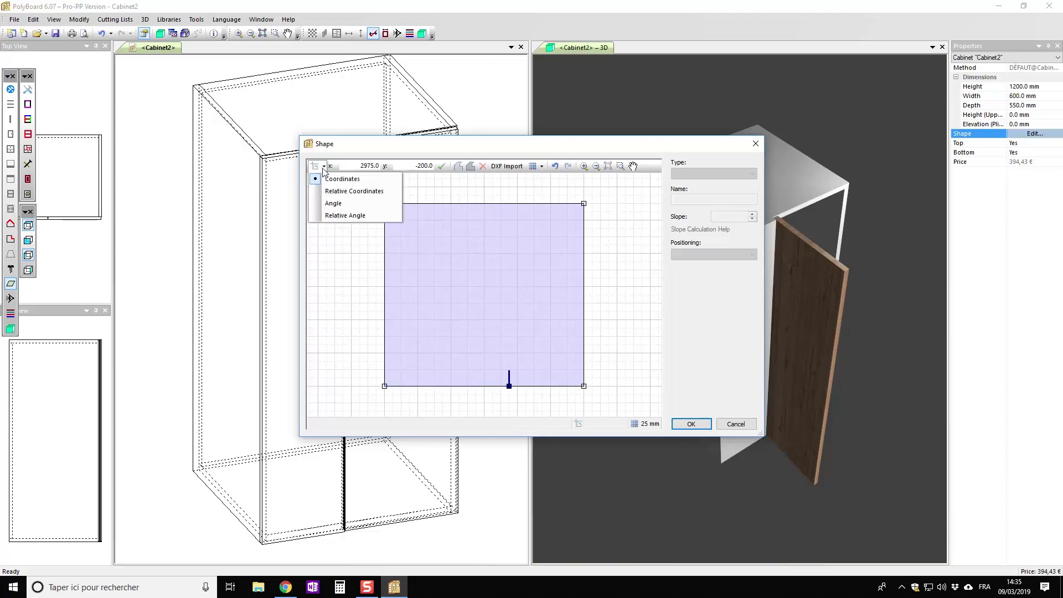
{"action": "left_click", "coordinate": [344, 191]}
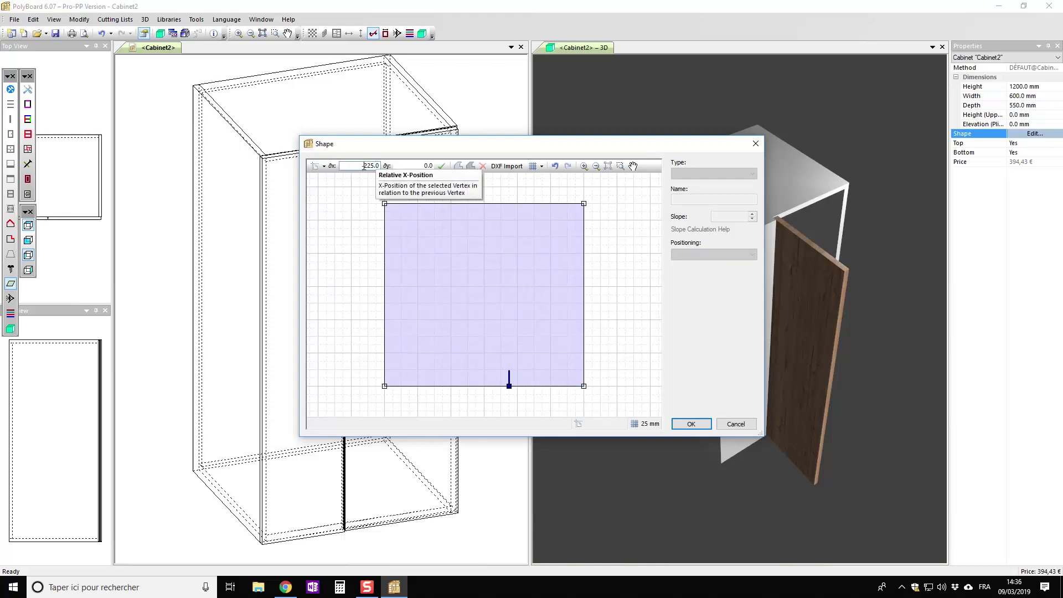
{"action": "left_click_drag", "start_coordinate": [363, 166], "coordinate": [380, 166]}
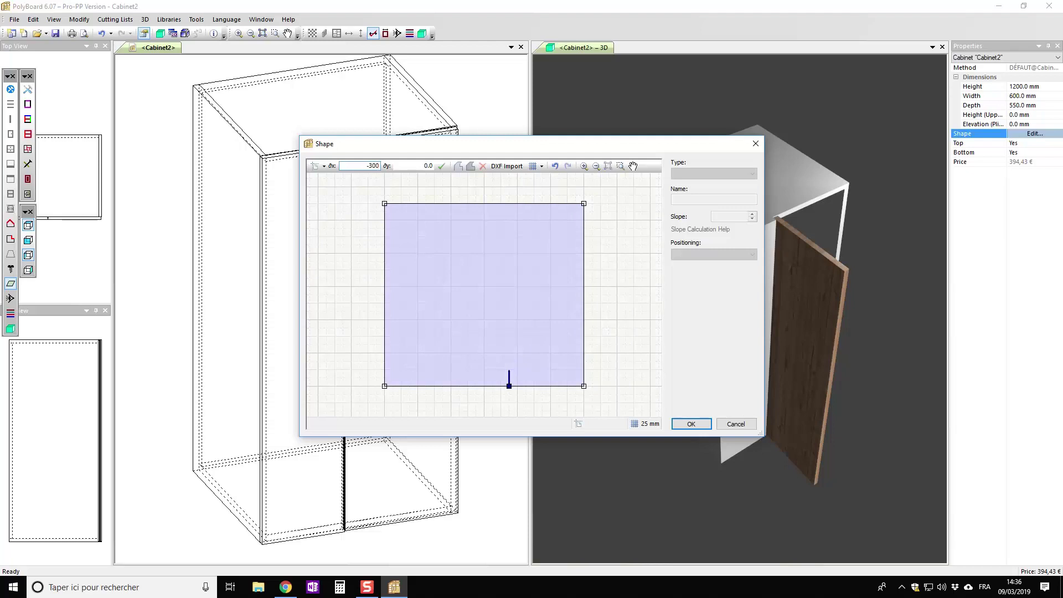
{"action": "key", "text": "Return"}
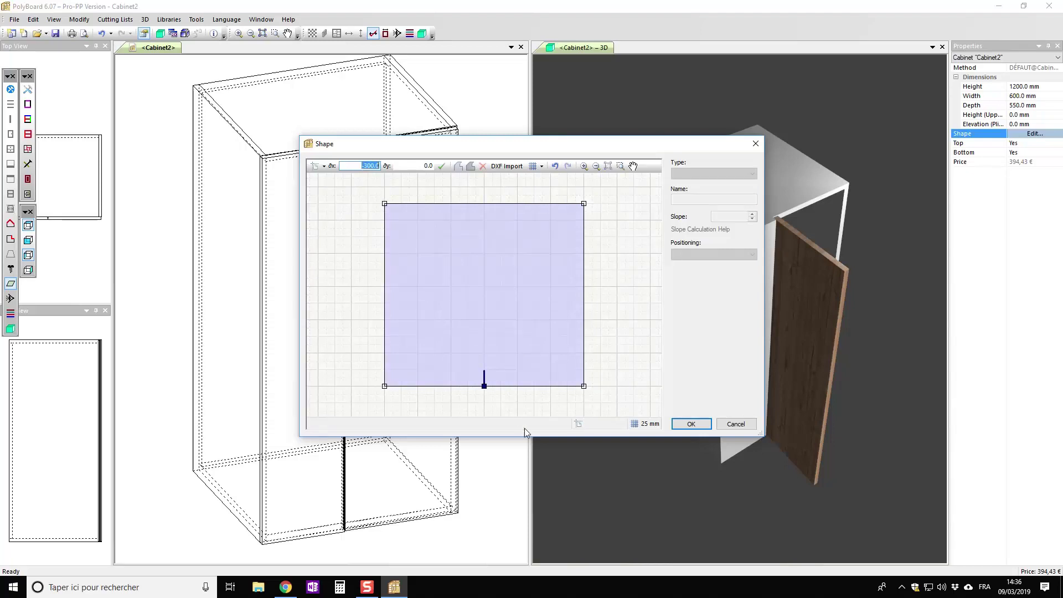
{"action": "left_click", "coordinate": [691, 424]}
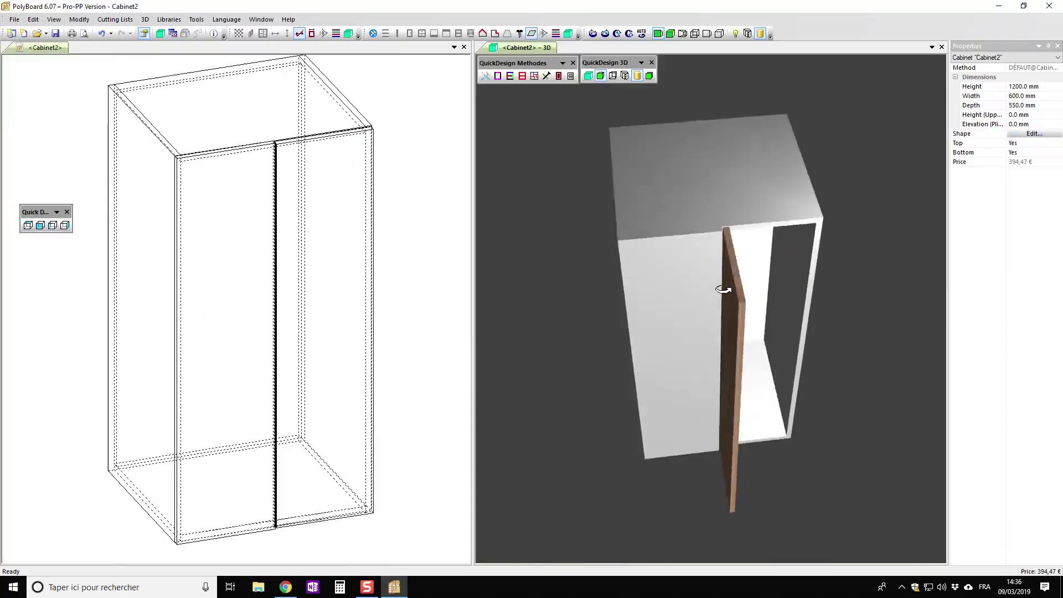
{"action": "left_click_drag", "start_coordinate": [724, 285], "coordinate": [631, 261]}
{"action": "scroll", "coordinate": [653, 186], "scroll_direction": "up", "scroll_amount": 1}
{"action": "scroll", "coordinate": [643, 207], "scroll_direction": "up", "scroll_amount": 1}
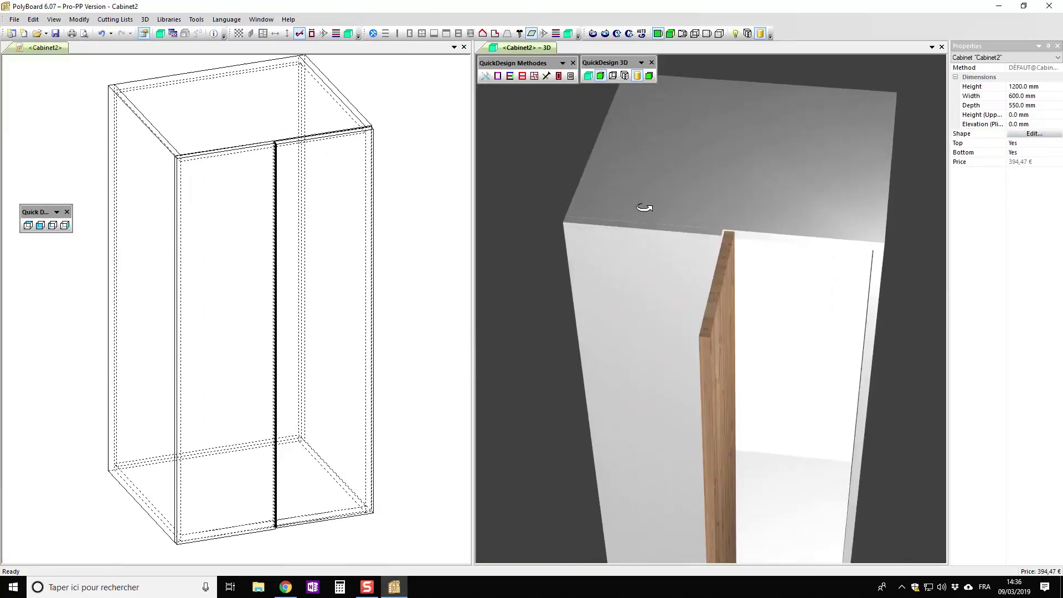
{"action": "scroll", "coordinate": [680, 343], "scroll_direction": "down", "scroll_amount": 2}
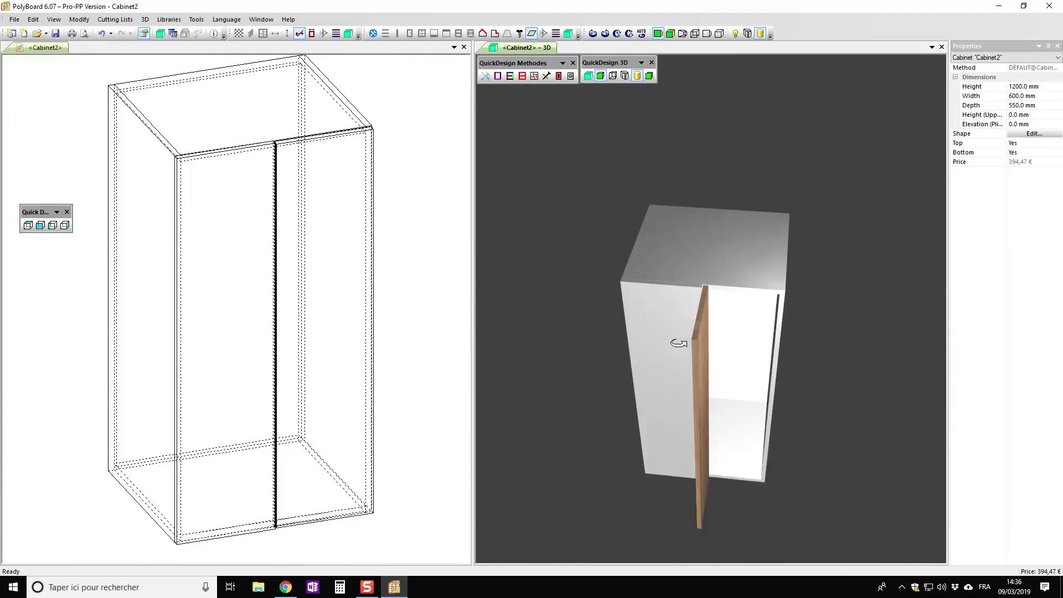
{"action": "scroll", "coordinate": [679, 344], "scroll_direction": "up", "scroll_amount": 1}
{"action": "left_click_drag", "start_coordinate": [655, 388], "coordinate": [725, 355]}
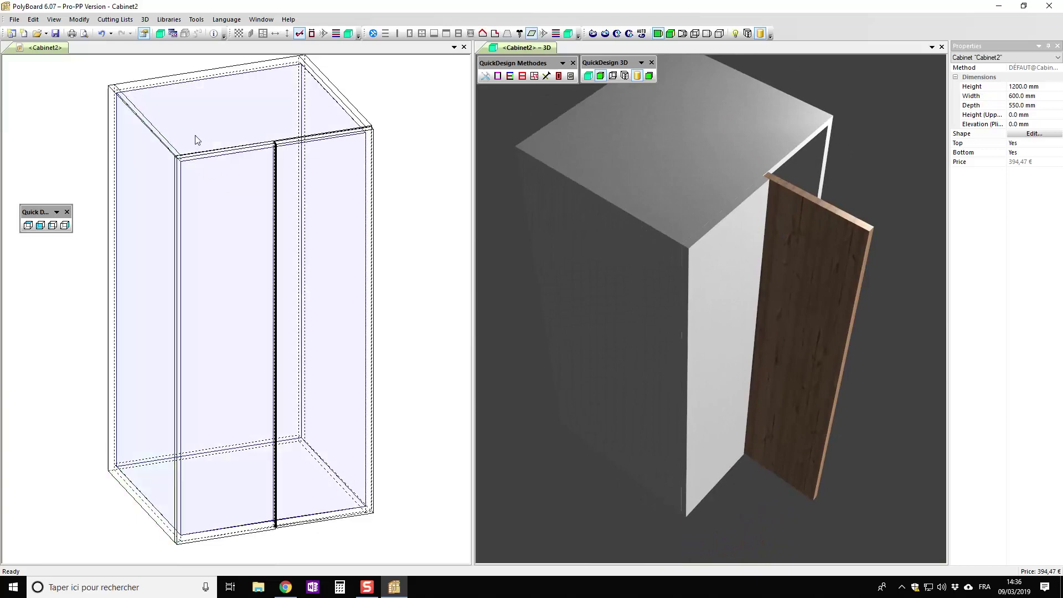
Add three equidistant mobile shelves to the cabinet's interior zone.
{"action": "left_click", "coordinate": [205, 134]}
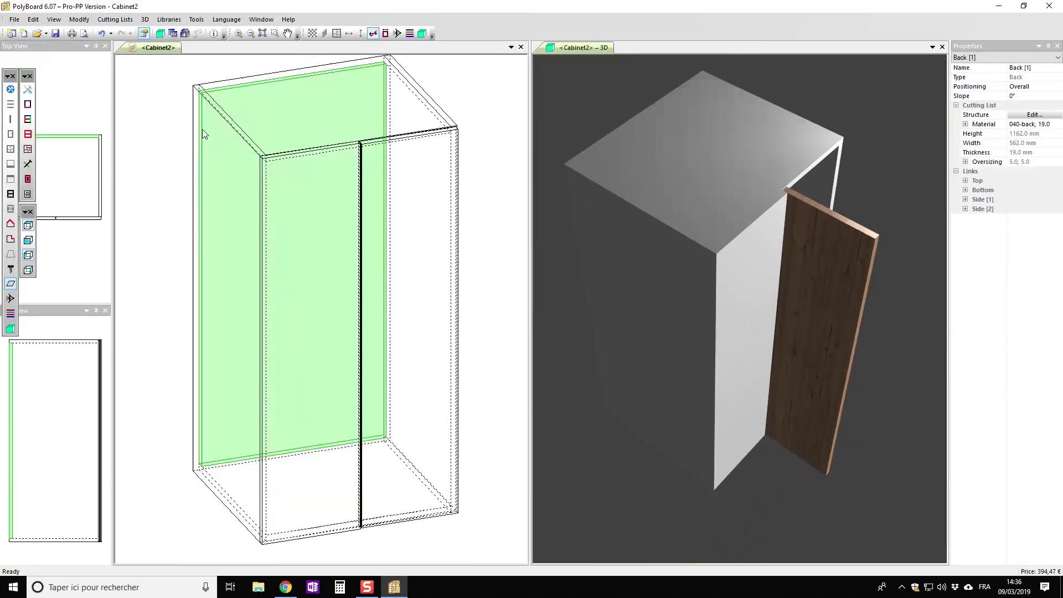
{"action": "left_click", "coordinate": [387, 131]}
{"action": "left_click", "coordinate": [386, 188]}
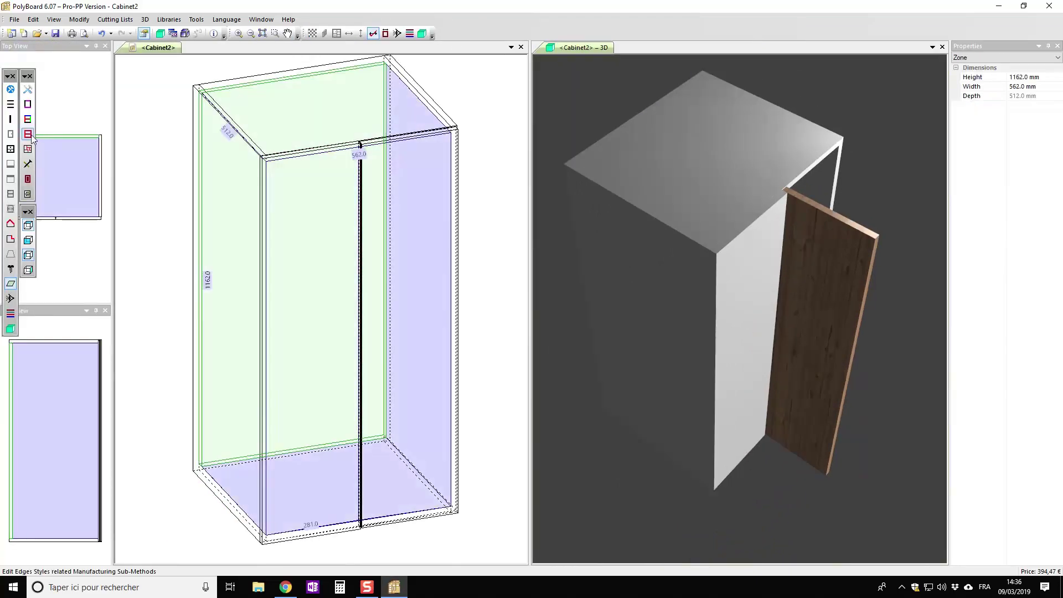
{"action": "key", "text": "s"}
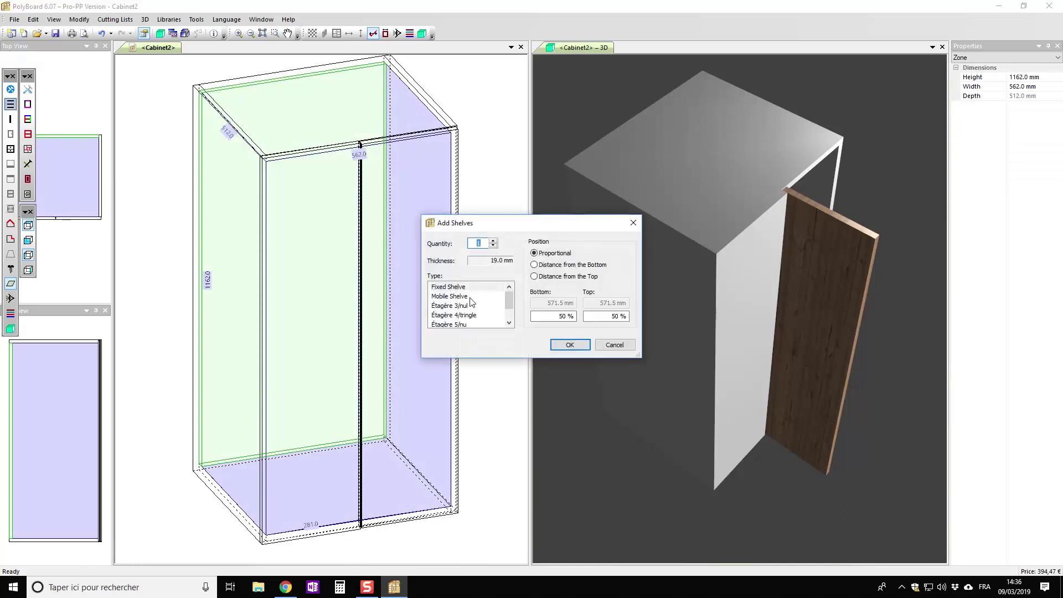
{"action": "left_click", "coordinate": [450, 296]}
{"action": "left_click", "coordinate": [495, 240]}
{"action": "left_click", "coordinate": [498, 241]}
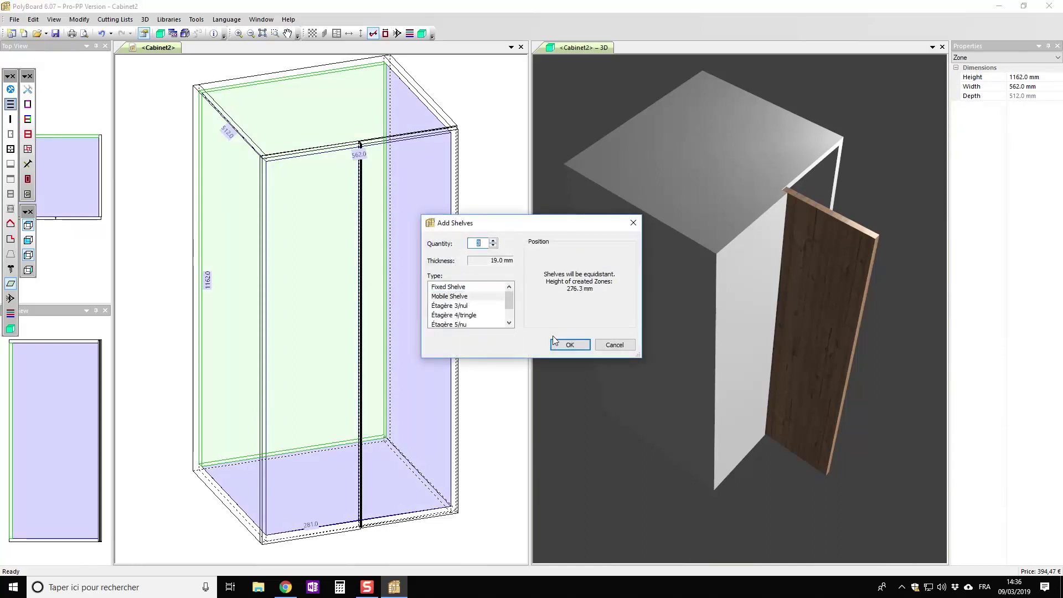
{"action": "left_click", "coordinate": [559, 343]}
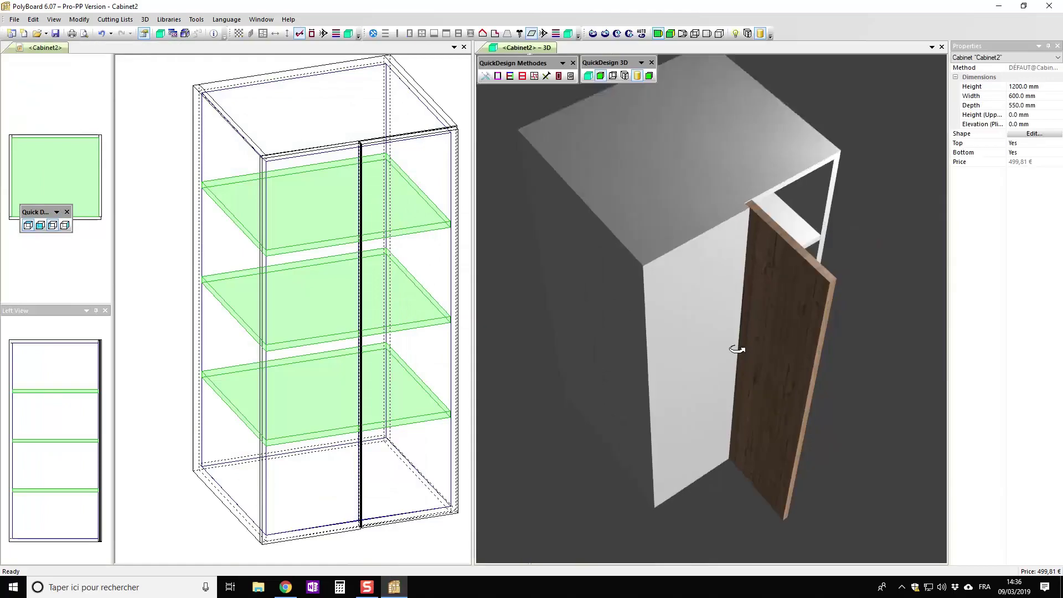
{"action": "left_click_drag", "start_coordinate": [738, 349], "coordinate": [757, 200]}
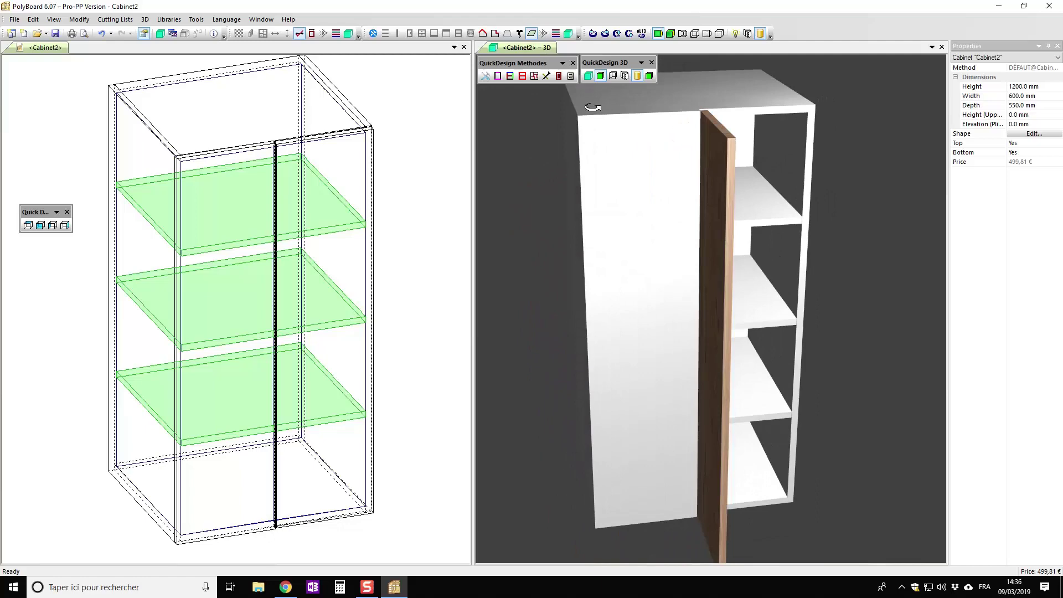
Apply the 0-nest//nest-fix-010/ fitting method to the whole cabinet.
{"action": "left_click", "coordinate": [547, 77]}
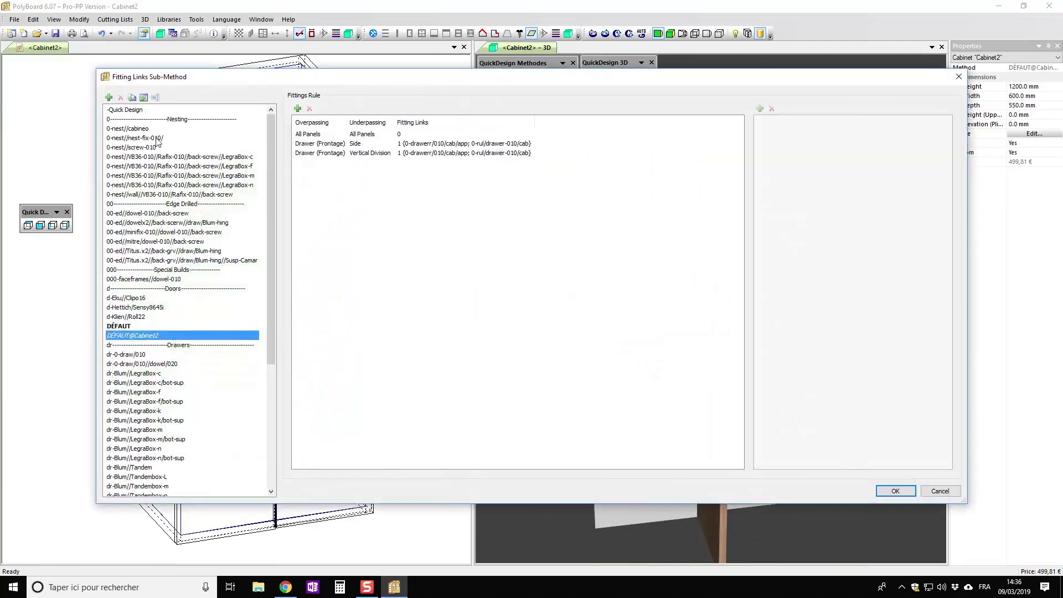
{"action": "left_click", "coordinate": [156, 139]}
{"action": "left_click", "coordinate": [896, 491]}
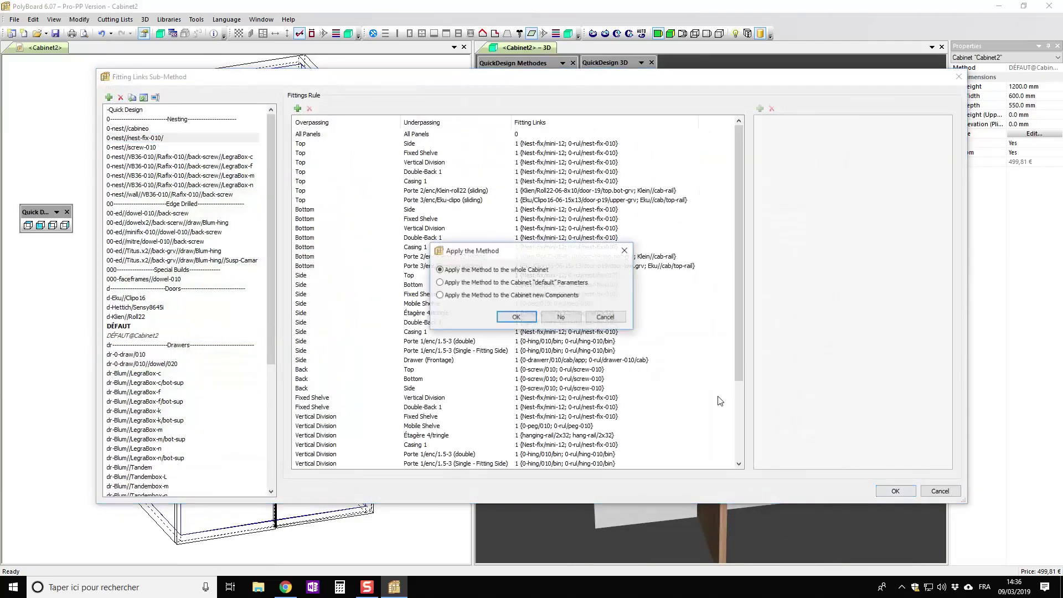
{"action": "left_click", "coordinate": [527, 321]}
{"action": "left_click_drag", "start_coordinate": [776, 344], "coordinate": [806, 335]}
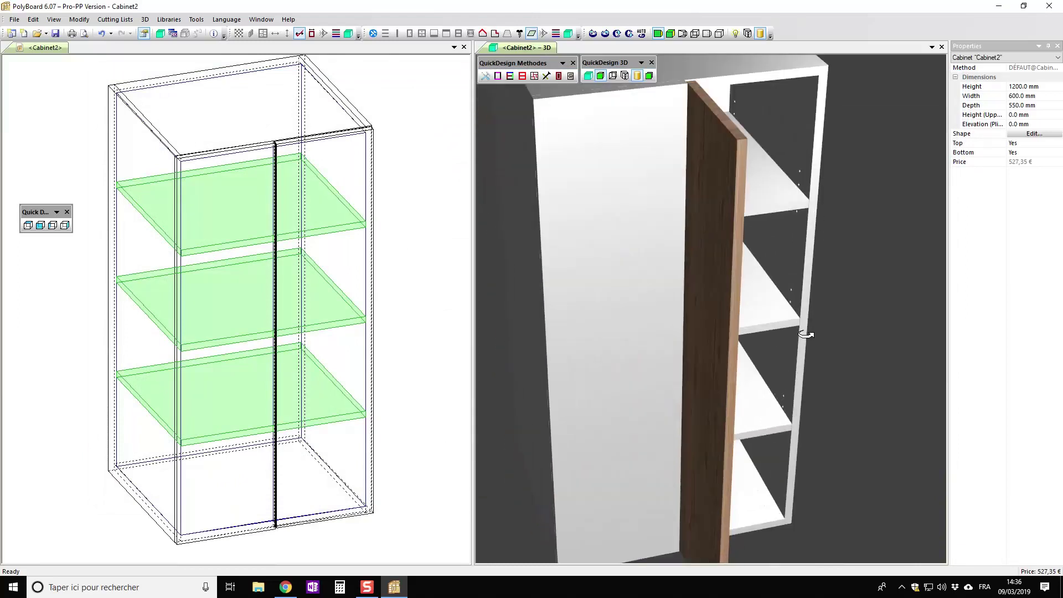
Show the 3D cabinet as a transparent wireframe and orbit it to inspect the shelf and door fitting holes.
{"action": "left_click", "coordinate": [613, 76]}
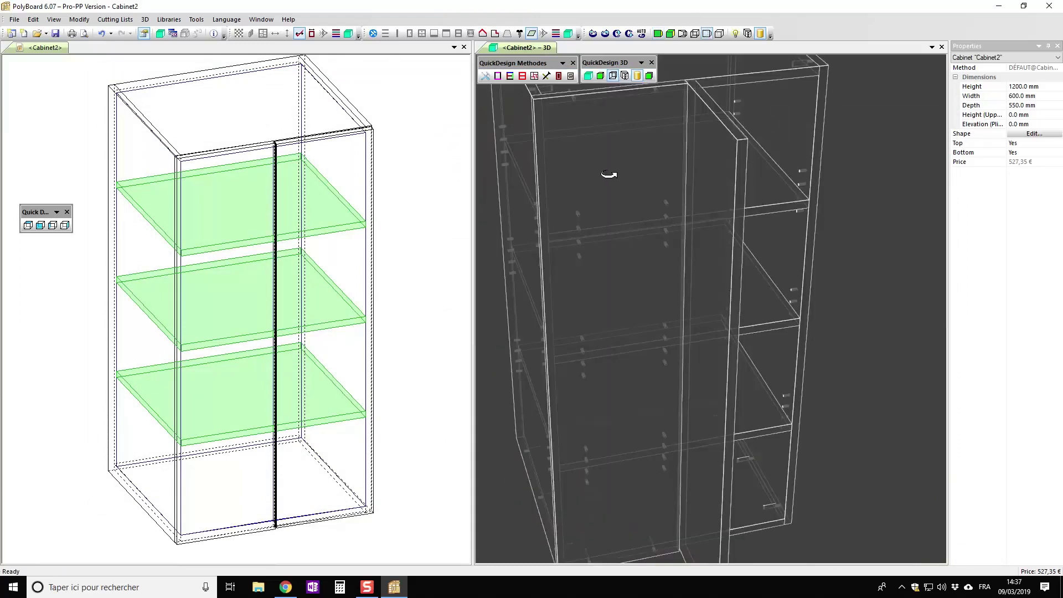
{"action": "scroll", "coordinate": [608, 223], "scroll_direction": "down", "scroll_amount": 3}
{"action": "left_click_drag", "start_coordinate": [607, 223], "coordinate": [681, 261]}
{"action": "scroll", "coordinate": [572, 150], "scroll_direction": "up", "scroll_amount": 3}
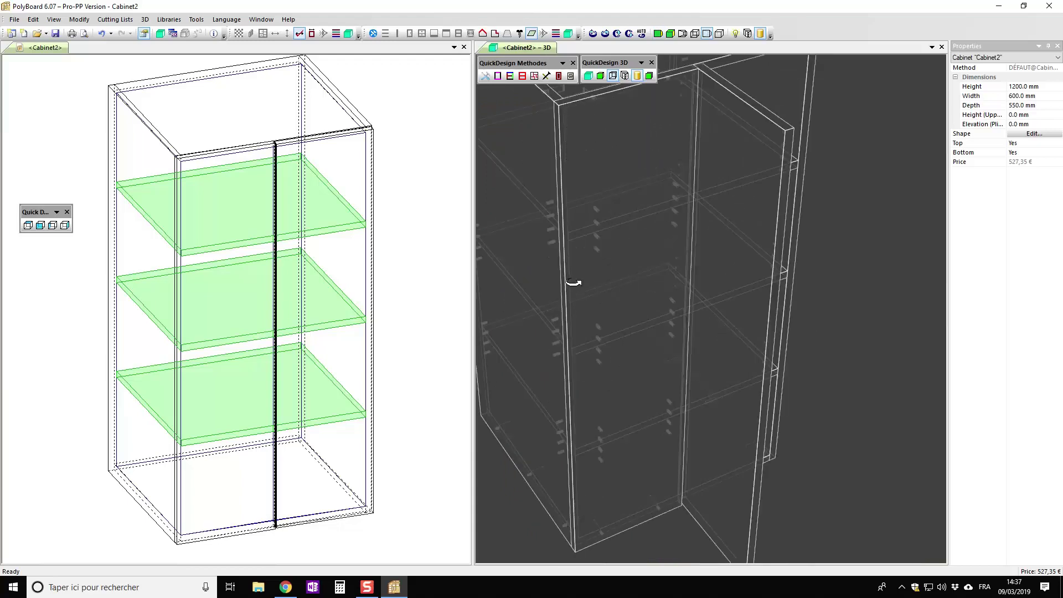
{"action": "left_click_drag", "start_coordinate": [574, 282], "coordinate": [679, 368]}
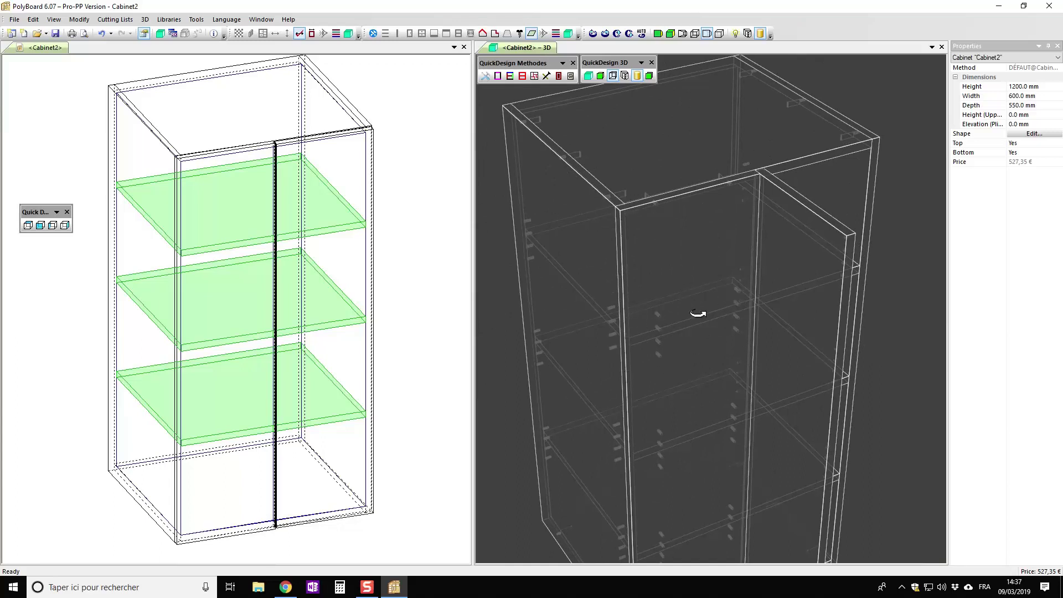
{"action": "mouse_move", "coordinate": [671, 314]}
{"action": "left_mouse_down"}
{"action": "mouse_move", "coordinate": [672, 387]}
{"action": "mouse_move", "coordinate": [668, 322]}
{"action": "left_mouse_up"}
{"action": "left_click_drag", "start_coordinate": [687, 431], "coordinate": [682, 362]}
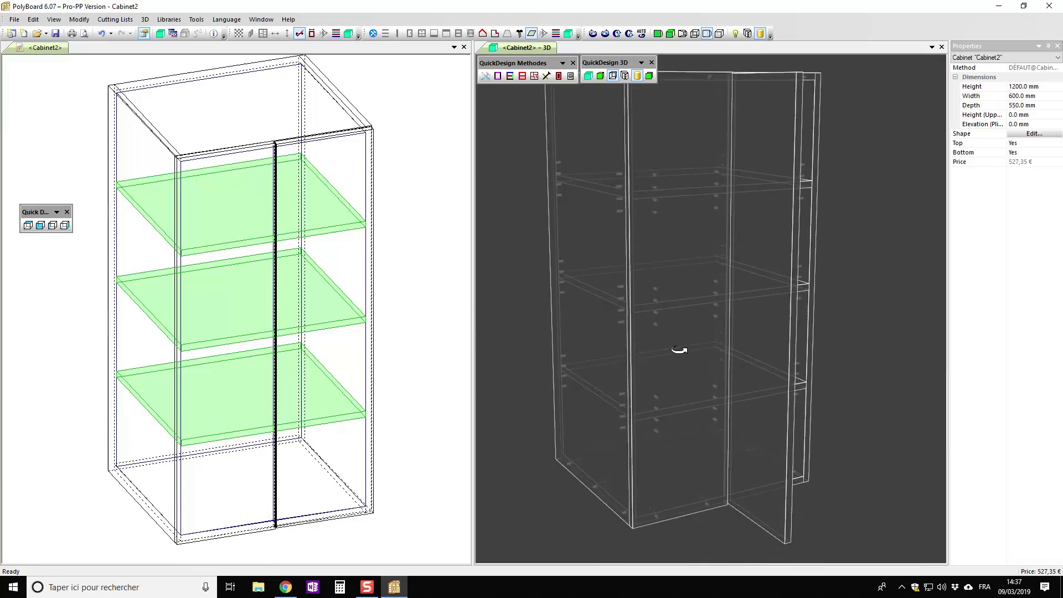
{"action": "scroll", "coordinate": [679, 352], "scroll_direction": "down", "scroll_amount": 2}
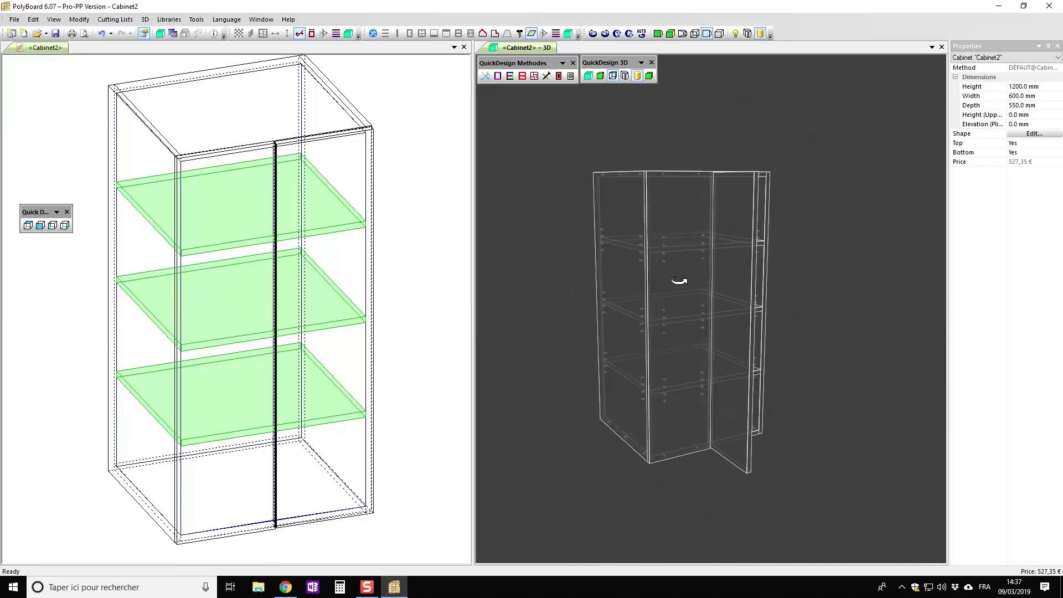
{"action": "left_click_drag", "start_coordinate": [679, 281], "coordinate": [712, 385]}
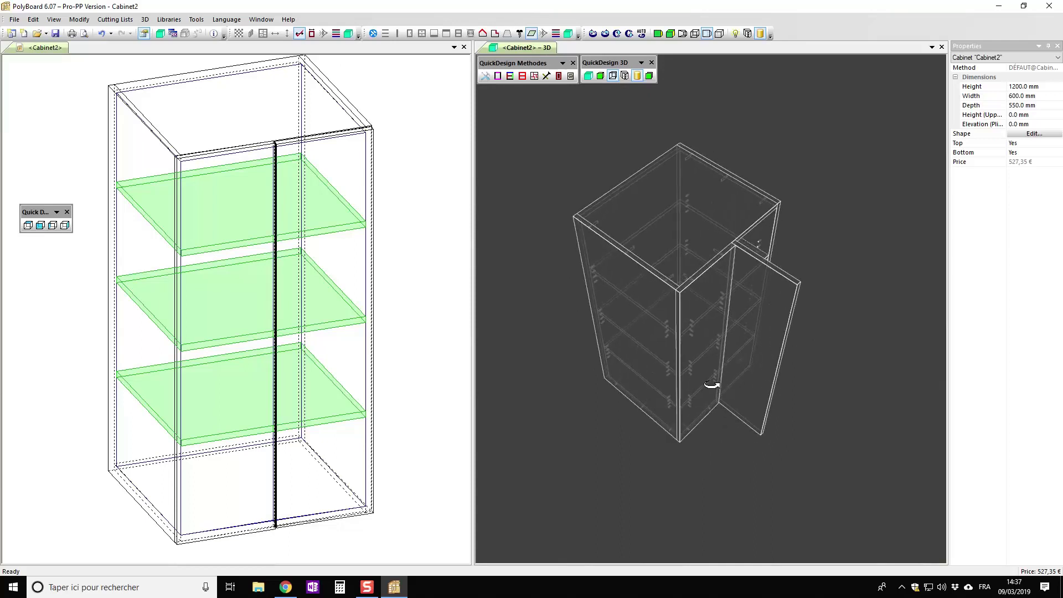